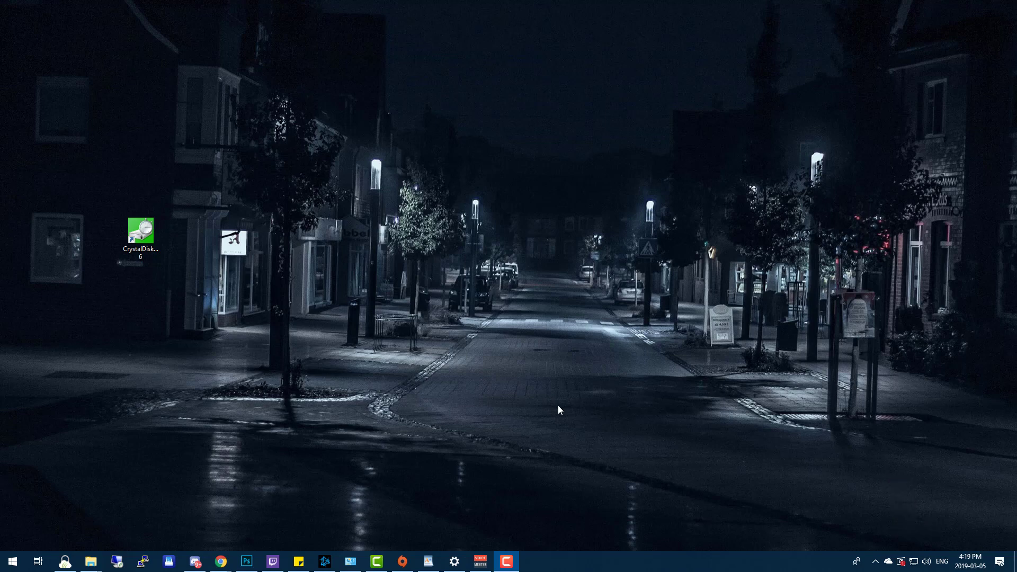
- Launch Task Manager and show the Disk 0 (D:) performance graphs
{"action": "key", "text": "ctrl+shift+Escape"}
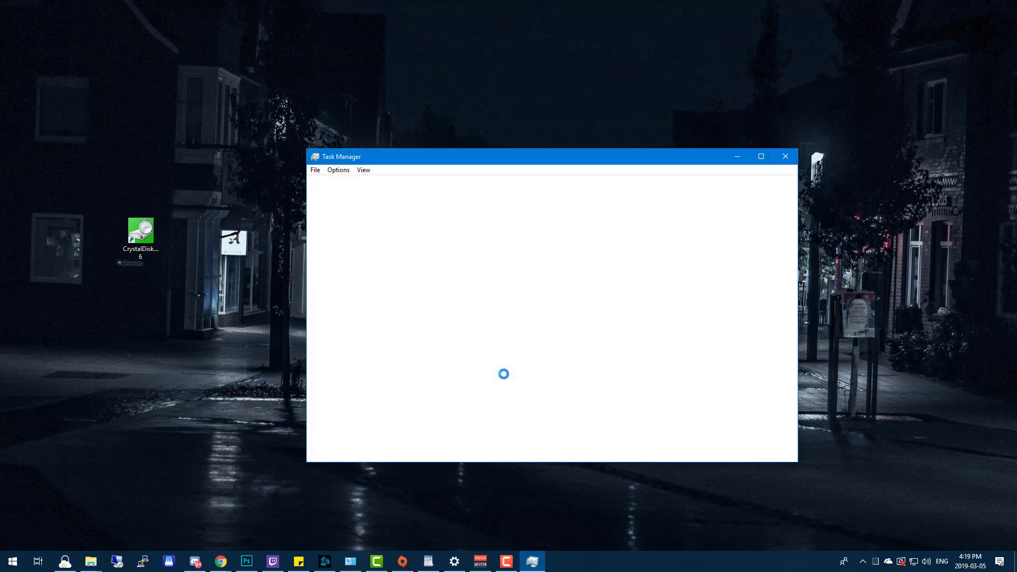
{"action": "left_click", "coordinate": [13, 562]}
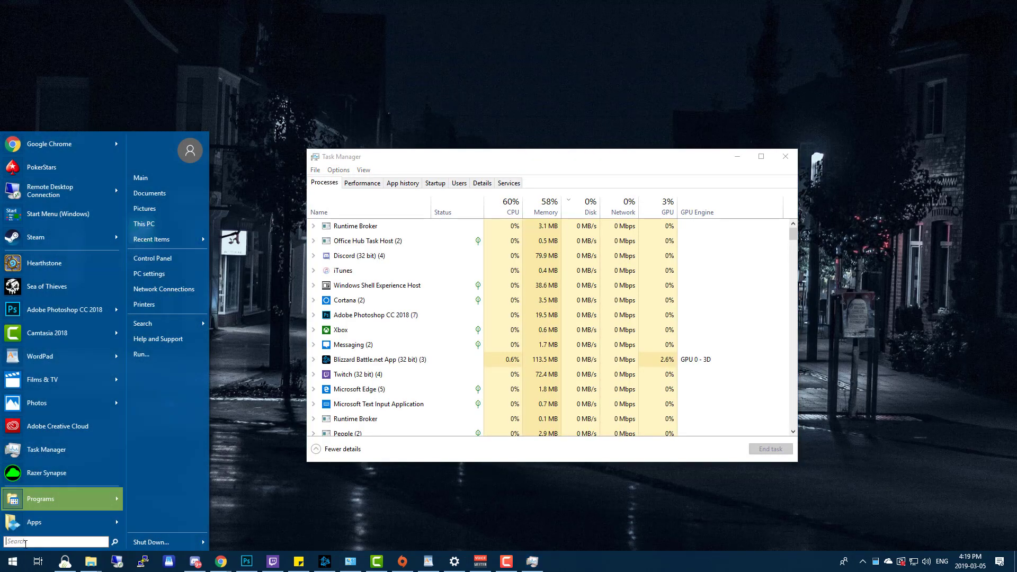
{"action": "type", "text": "task man"}
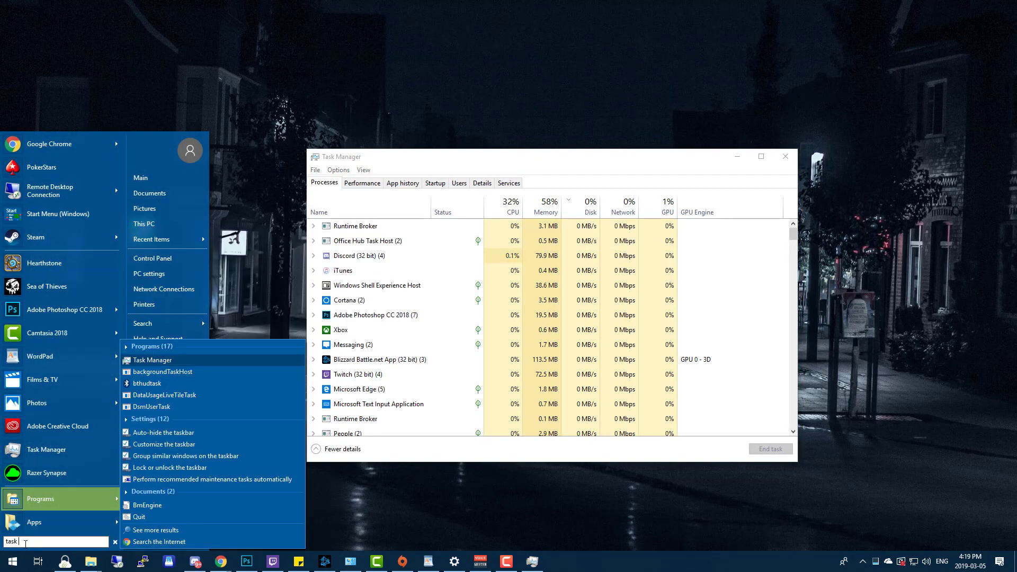
{"action": "left_click", "coordinate": [148, 442]}
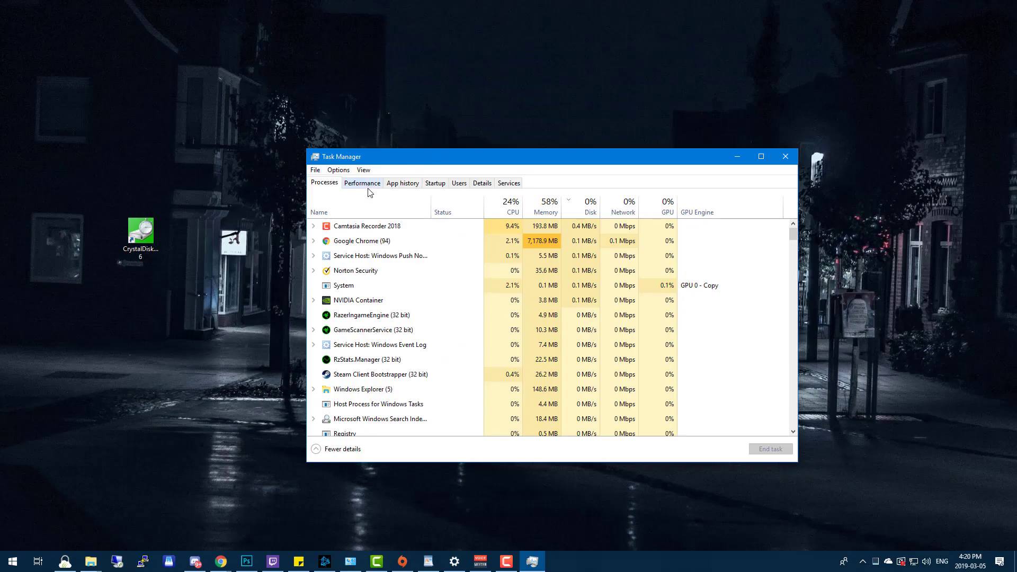
{"action": "left_click", "coordinate": [299, 123]}
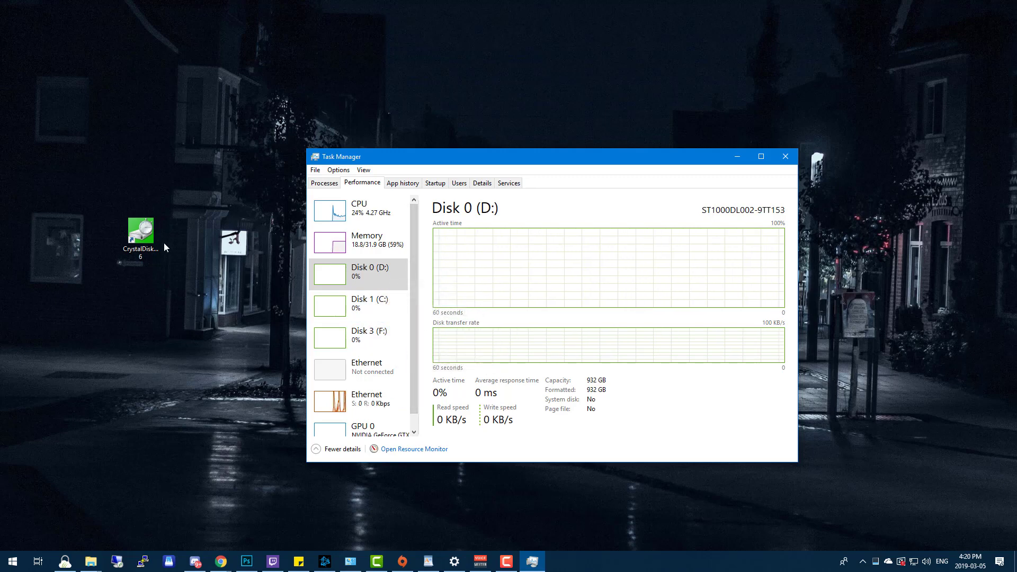
- Start a full CrystalDiskMark benchmark on drive D:, then view Task Manager's Processes list
{"action": "double_click", "coordinate": [142, 236]}
{"action": "left_click_drag", "start_coordinate": [502, 185], "coordinate": [159, 303]}
{"action": "left_click", "coordinate": [217, 331]}
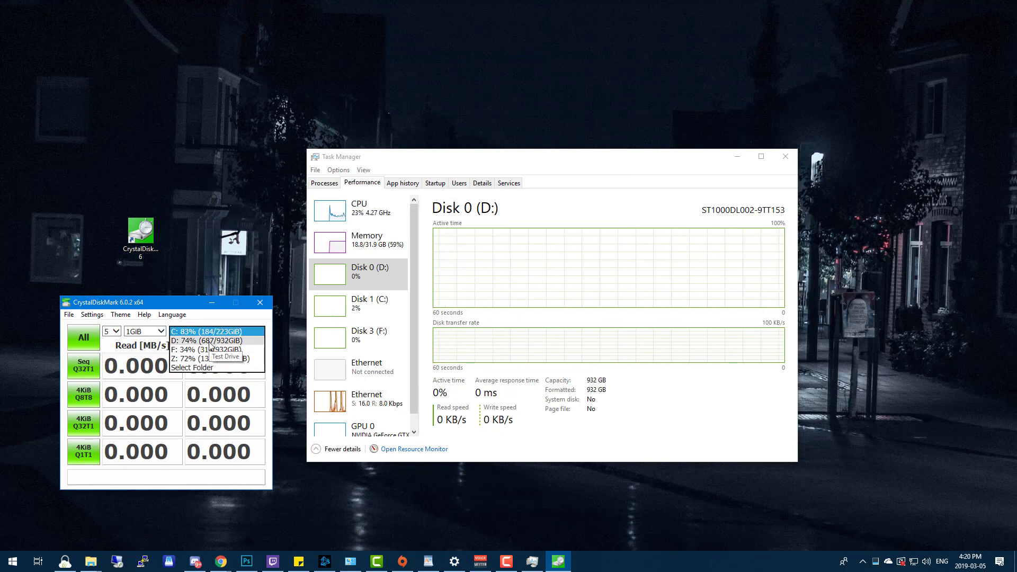
{"action": "left_click", "coordinate": [209, 341]}
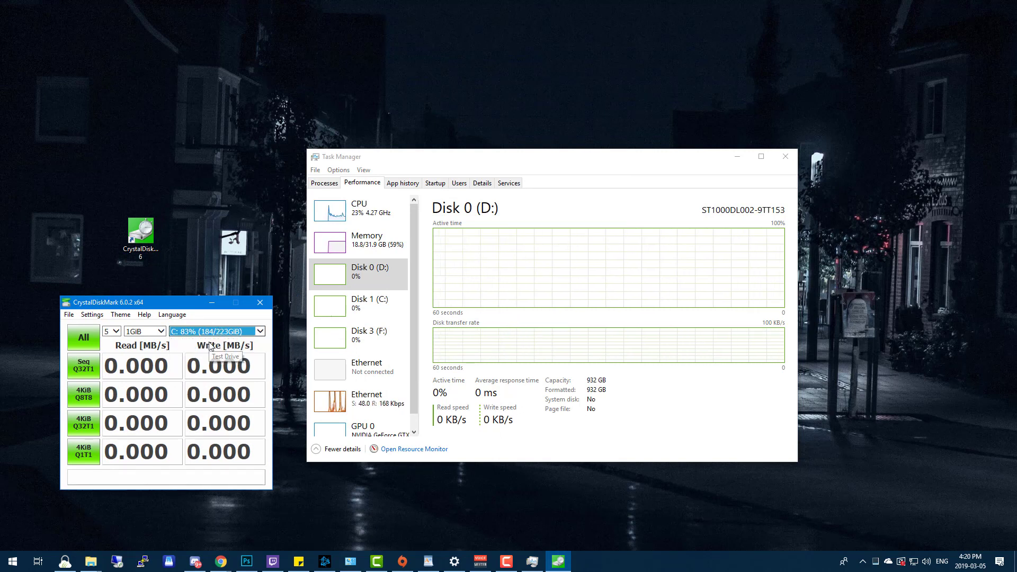
{"action": "left_click", "coordinate": [84, 337]}
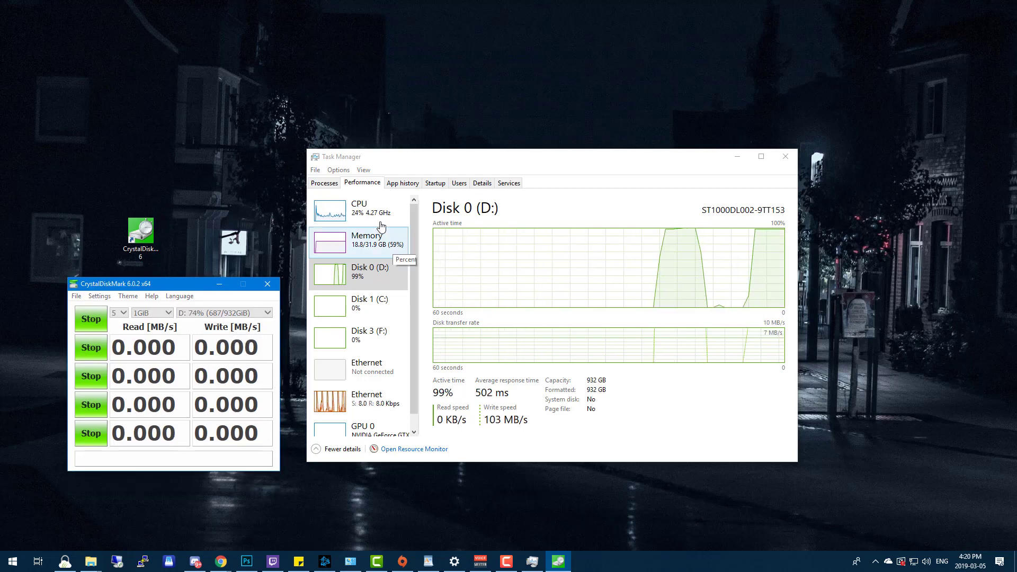
{"action": "left_click", "coordinate": [325, 183]}
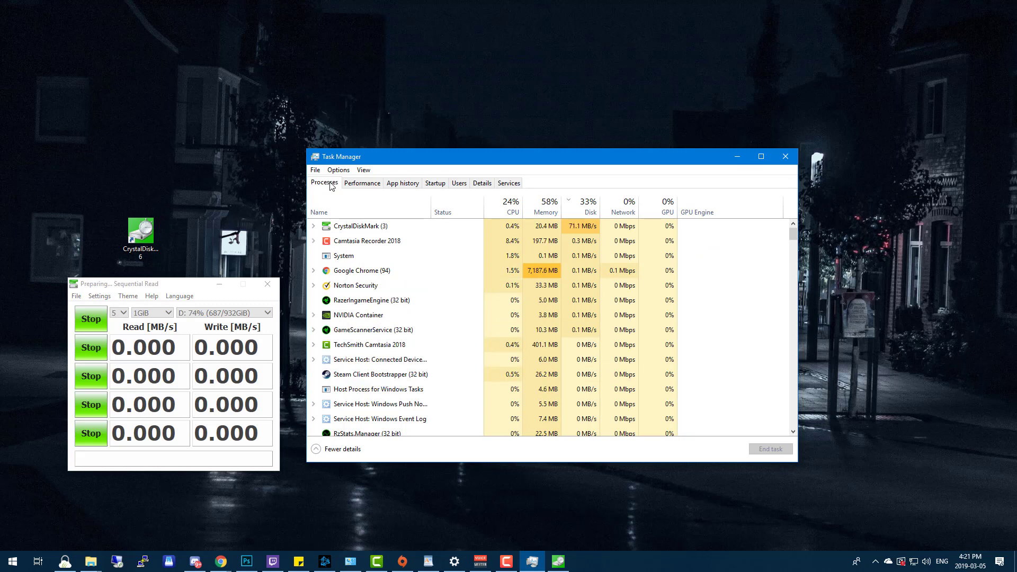
- End the CrystalDiskMark task and confirm Disk 0 (D:) activity drops to 0%
{"action": "right_click", "coordinate": [574, 229]}
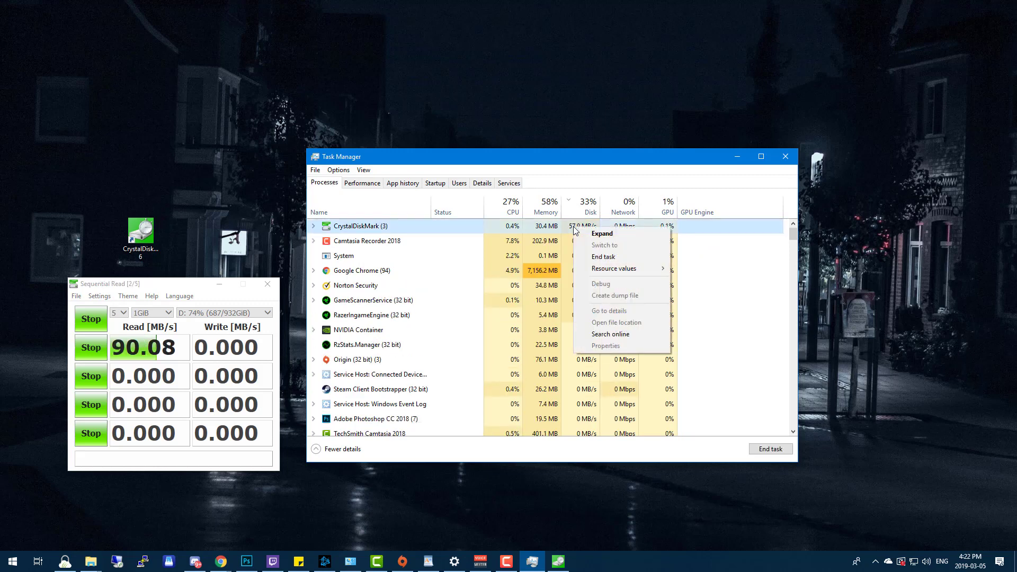
{"action": "left_click", "coordinate": [599, 257]}
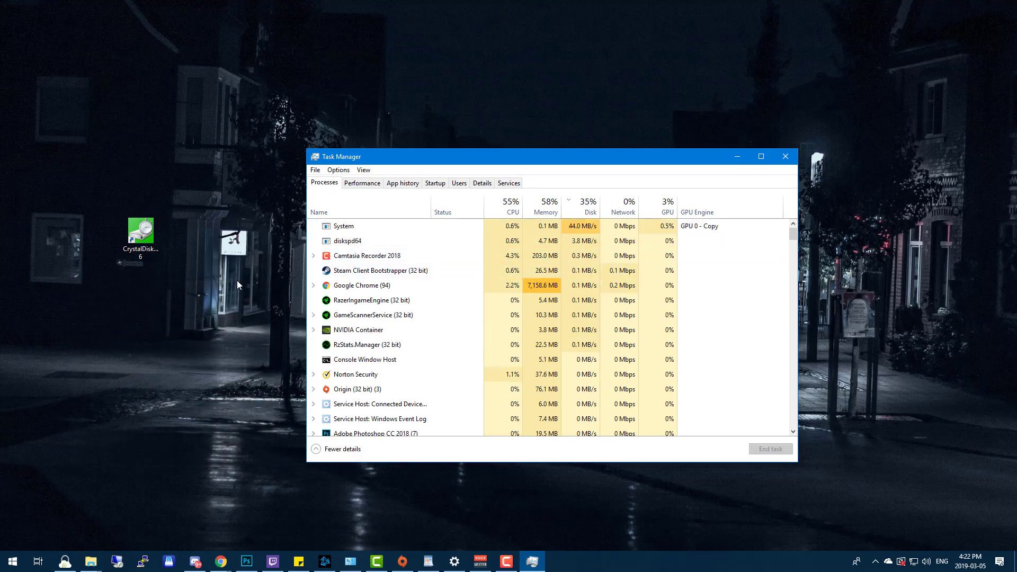
{"action": "left_click", "coordinate": [363, 182]}
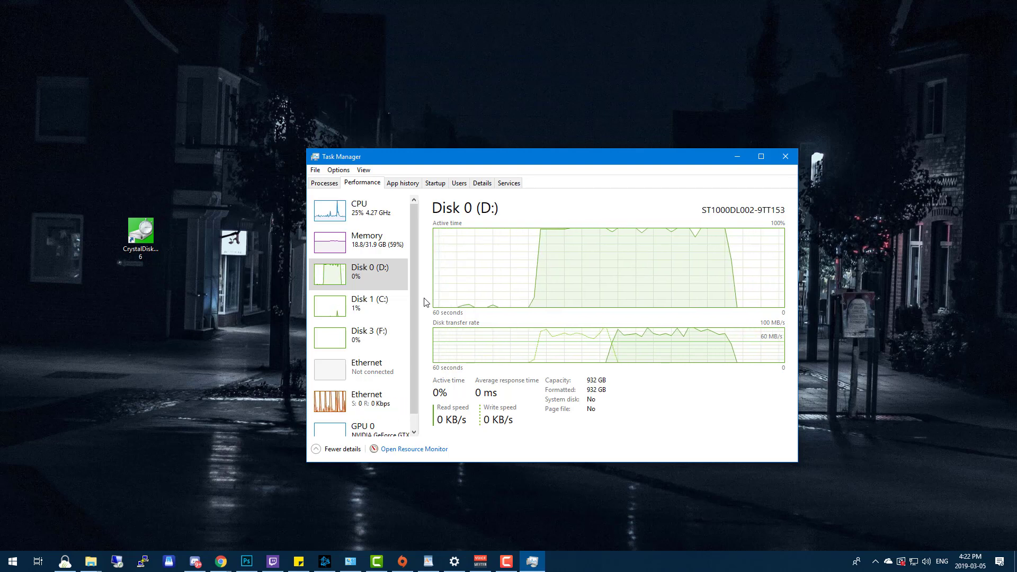
- Close Task Manager, open an administrator Command Prompt, and enter net.exe stop "windows search"
{"action": "key", "text": "alt+F4"}
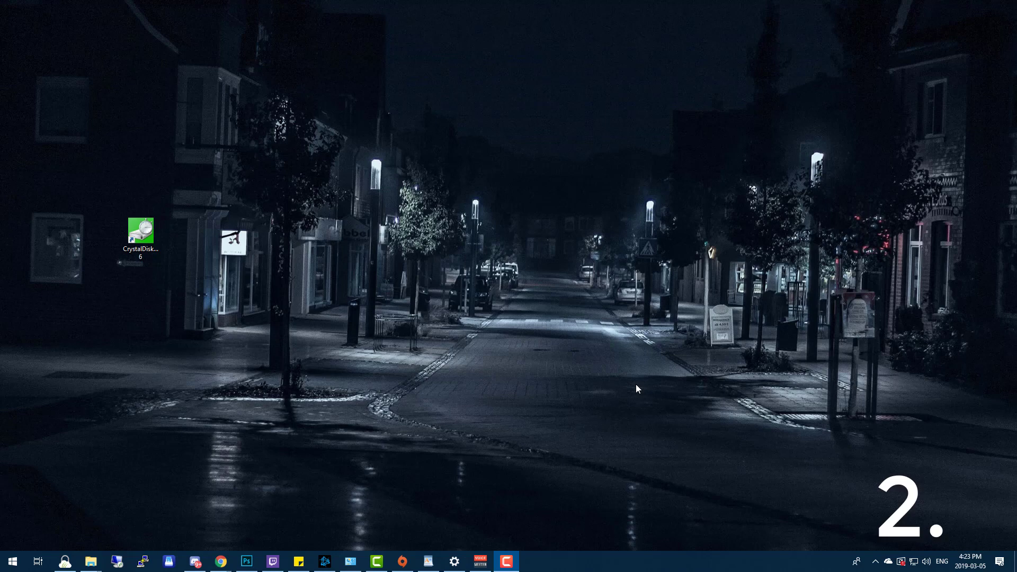
{"action": "left_click", "coordinate": [16, 559]}
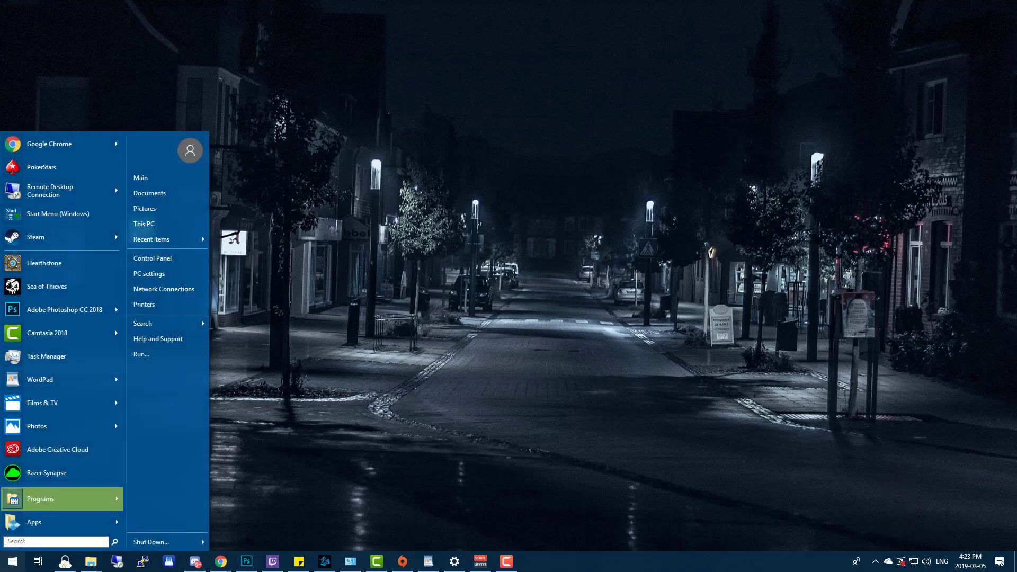
{"action": "type", "text": "cmd"}
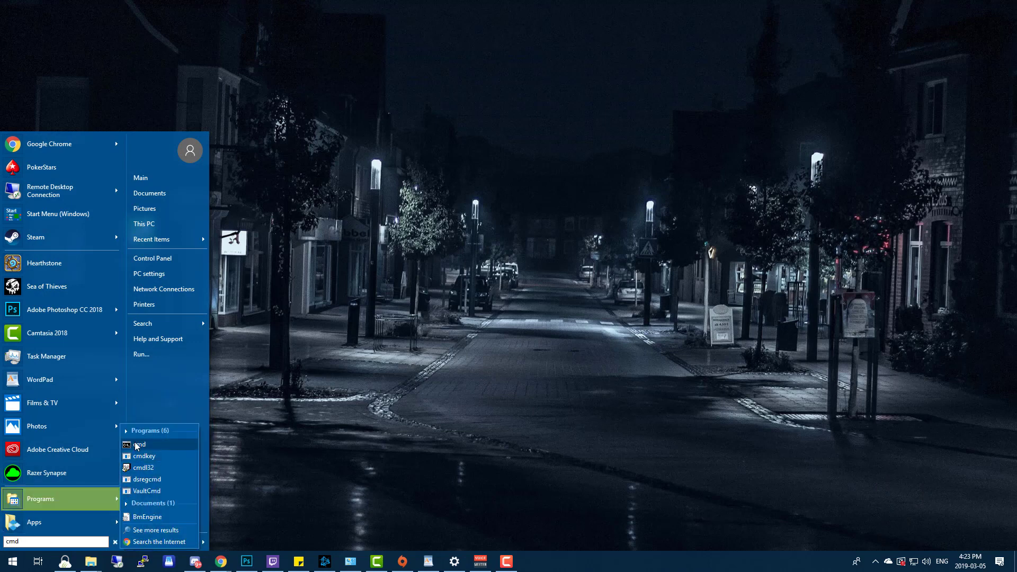
{"action": "right_click", "coordinate": [137, 446]}
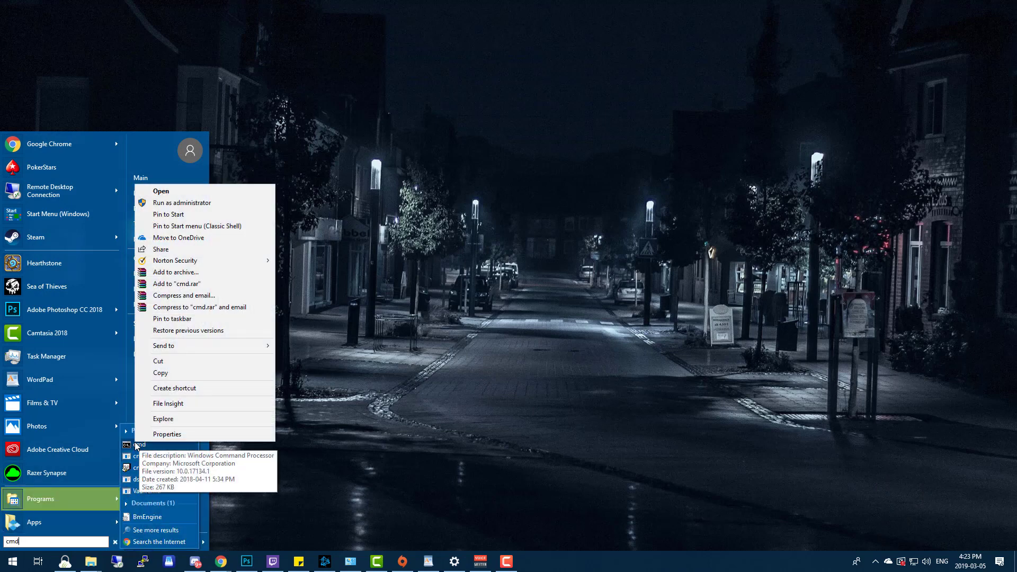
{"action": "left_click", "coordinate": [221, 205]}
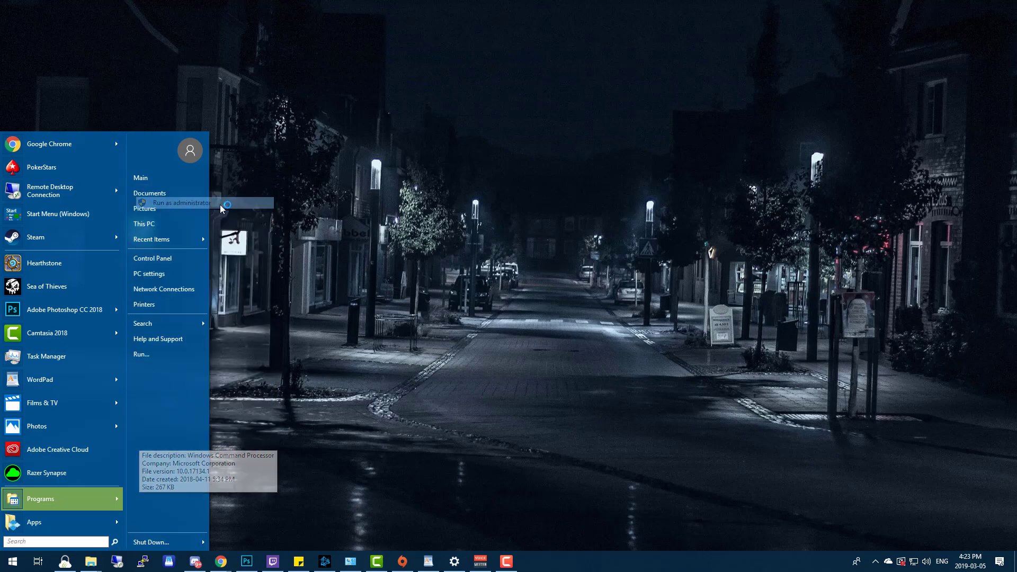
{"action": "left_click", "coordinate": [250, 207]}
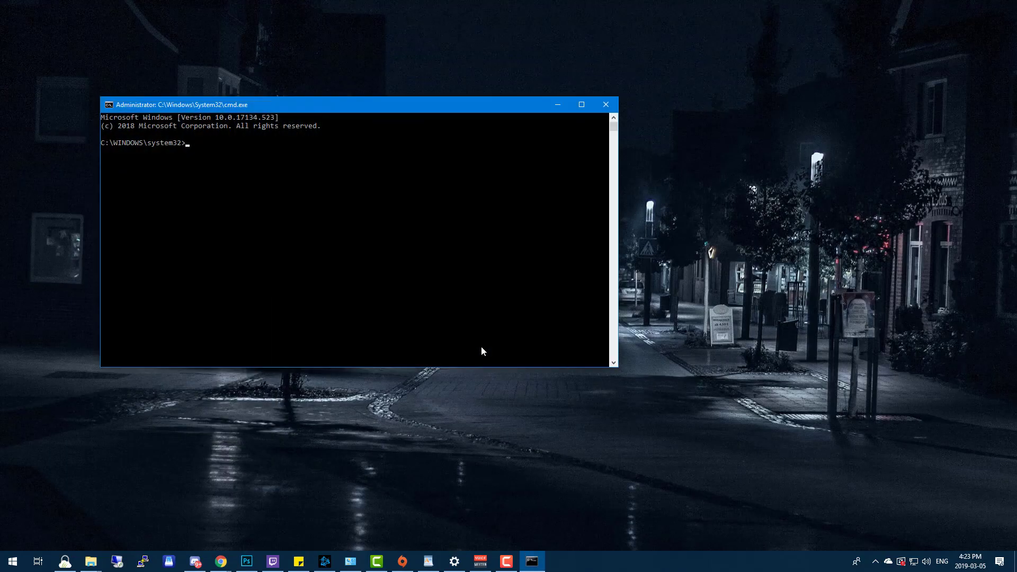
{"action": "left_click_drag", "start_coordinate": [387, 113], "coordinate": [523, 175]}
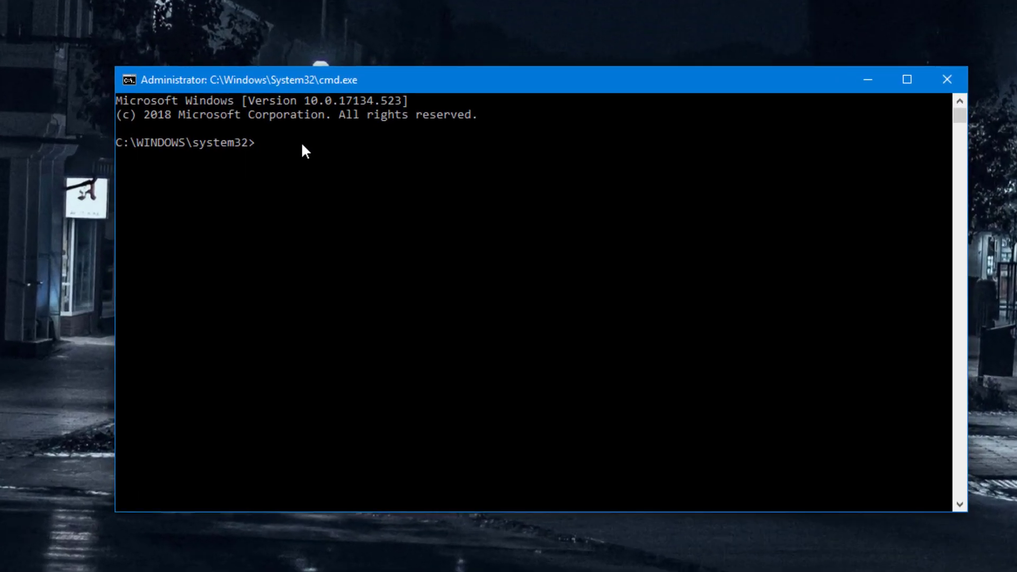
- Run net.exe stop "windows search" to stop the Windows Search service
{"action": "type", "text": "net.exe stop \"windows search"}
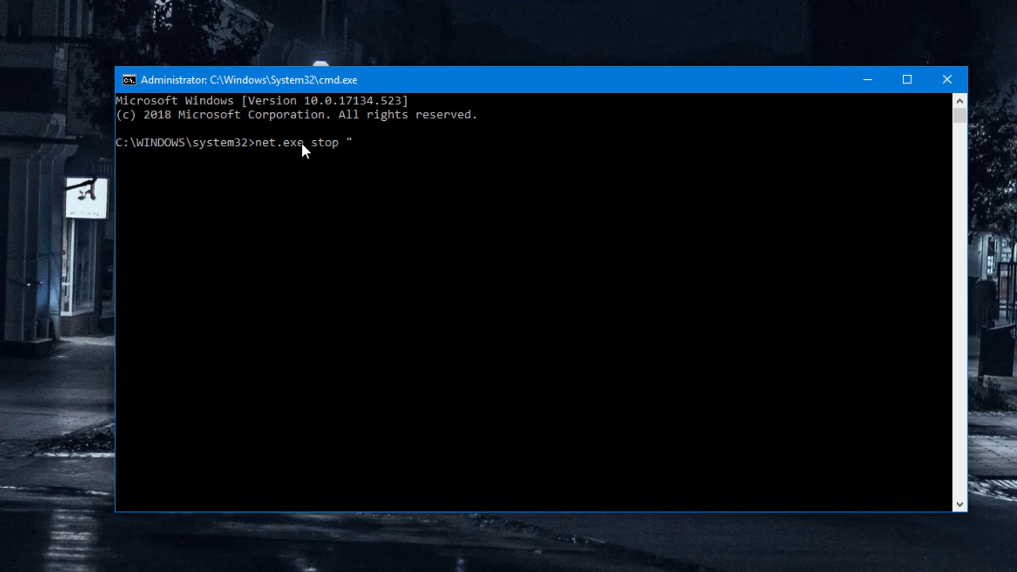
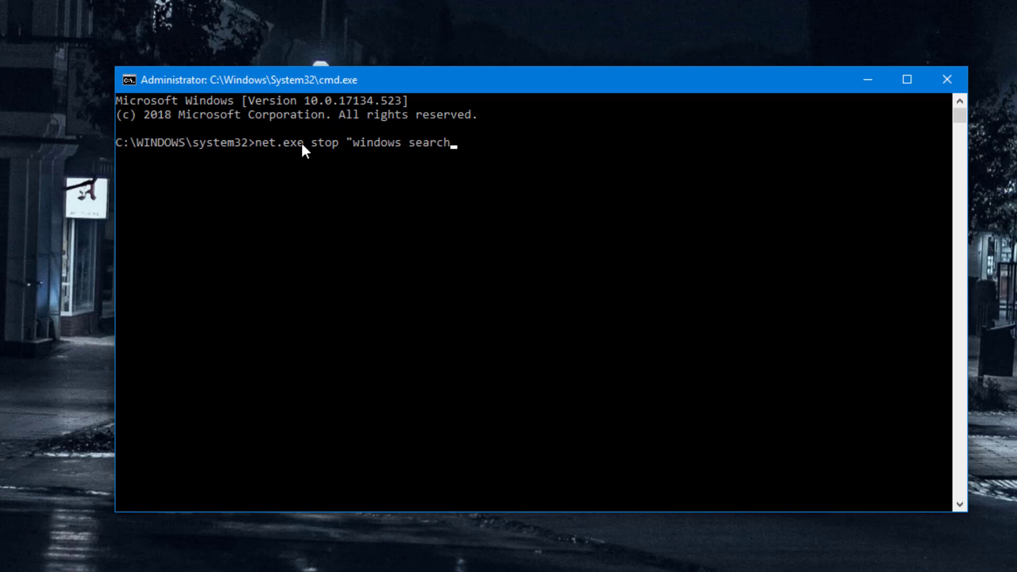
- Close Task Manager, open an administrator Command Prompt, and enter net.exe stop "windows search"
- Run net.exe stop "windows search" to stop the Windows Search service
{"action": "type", "text": "\""}
{"action": "key", "text": "Return"}
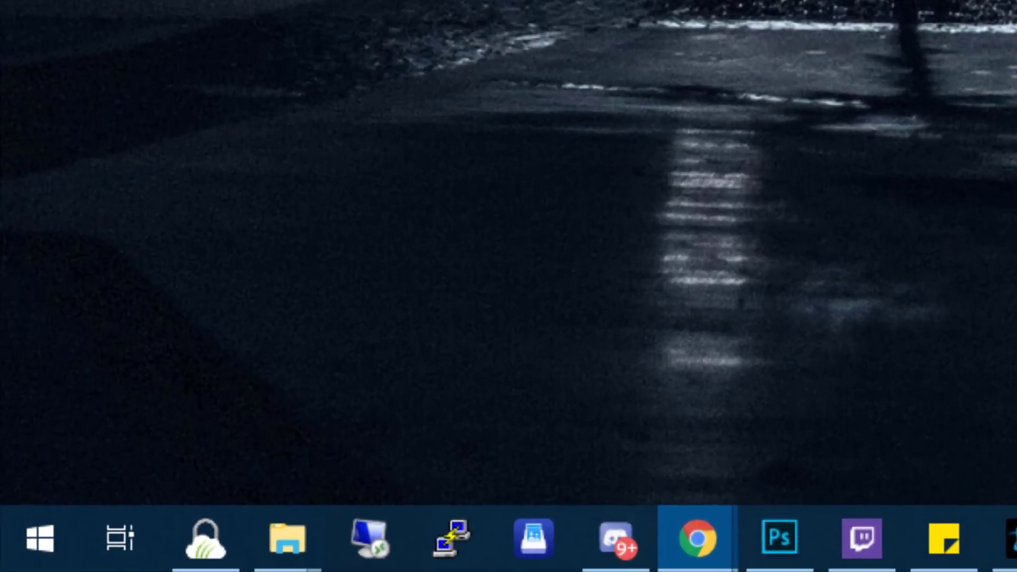
- Launch services.msc from Run, reposition the window, and scroll down to Windows Search
{"action": "key", "text": "super+r"}
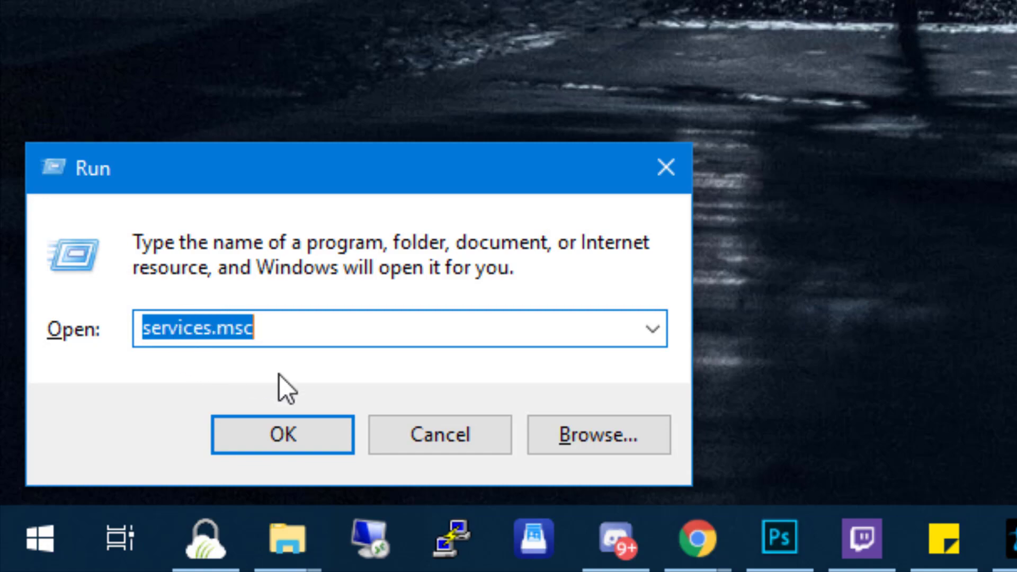
{"action": "left_click", "coordinate": [306, 437]}
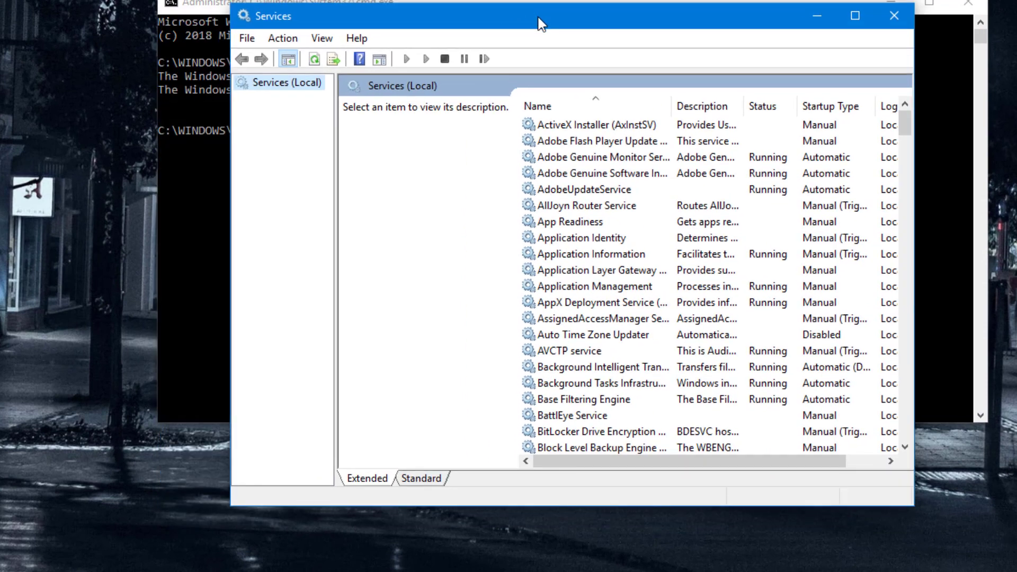
{"action": "left_click_drag", "start_coordinate": [537, 18], "coordinate": [462, 4]}
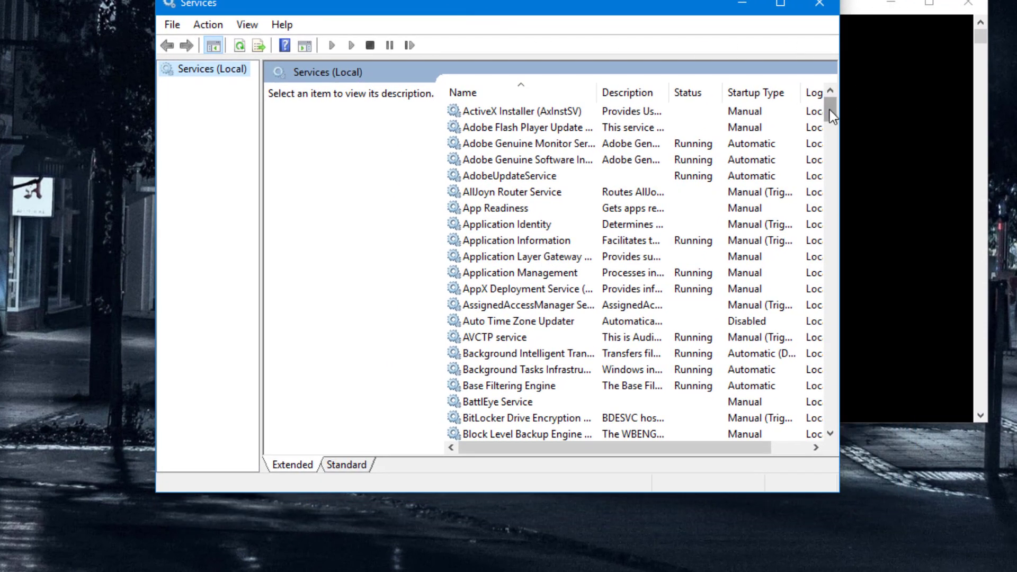
{"action": "left_click_drag", "start_coordinate": [830, 110], "coordinate": [829, 406]}
- Change Windows Search's startup type to Disabled, apply it, and close its properties
{"action": "double_click", "coordinate": [507, 273]}
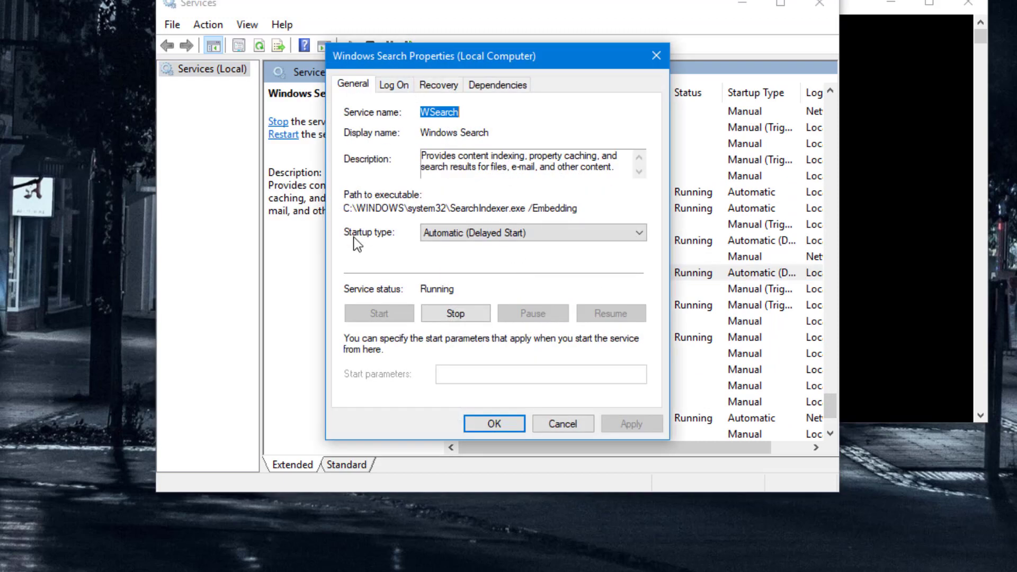
{"action": "left_click", "coordinate": [457, 234]}
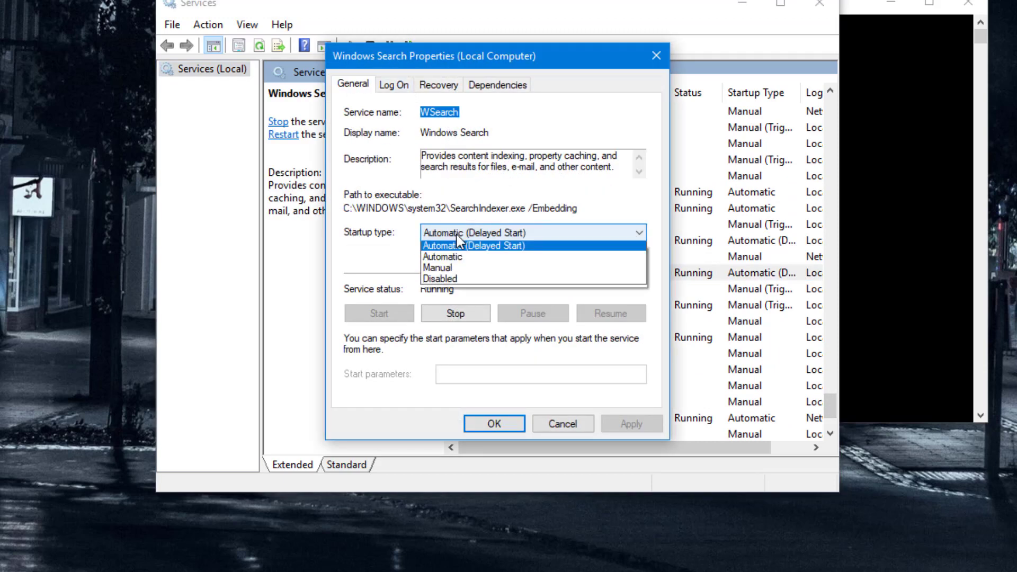
{"action": "left_click", "coordinate": [457, 281]}
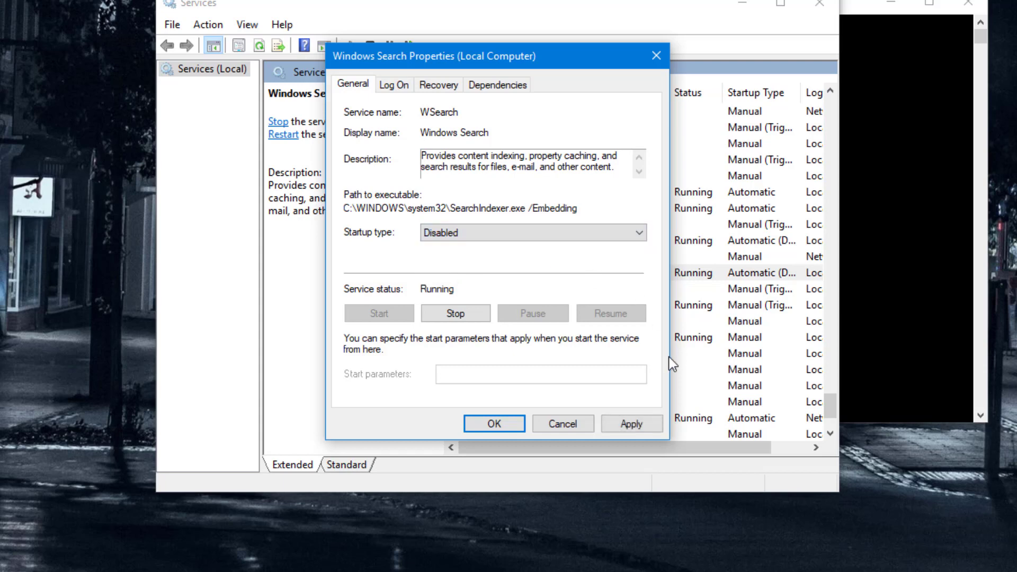
{"action": "left_click", "coordinate": [630, 427]}
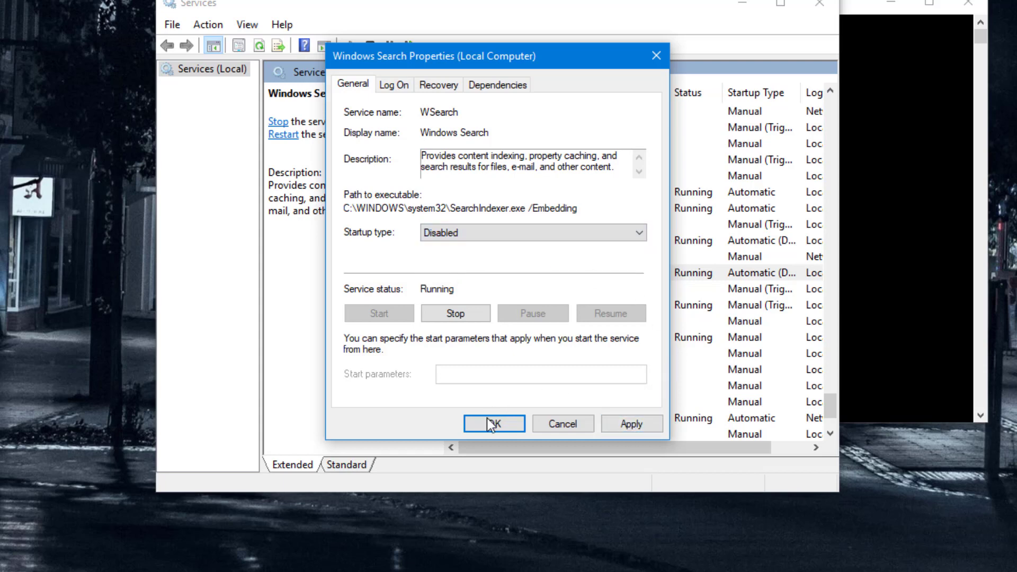
{"action": "left_click", "coordinate": [658, 66]}
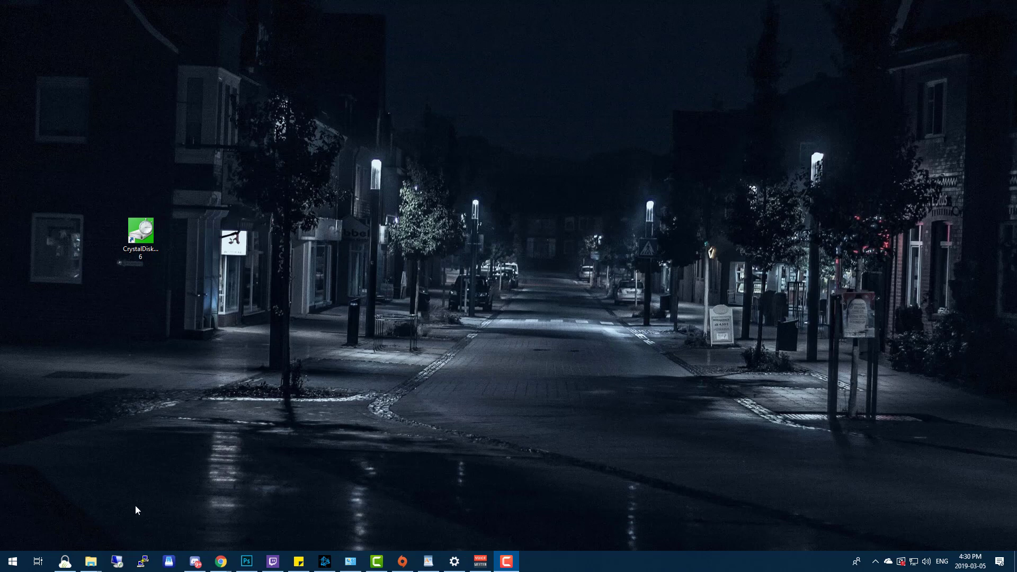
- Search 'cmd' in Start, run it as administrator, and center the console window
{"action": "left_click", "coordinate": [13, 562]}
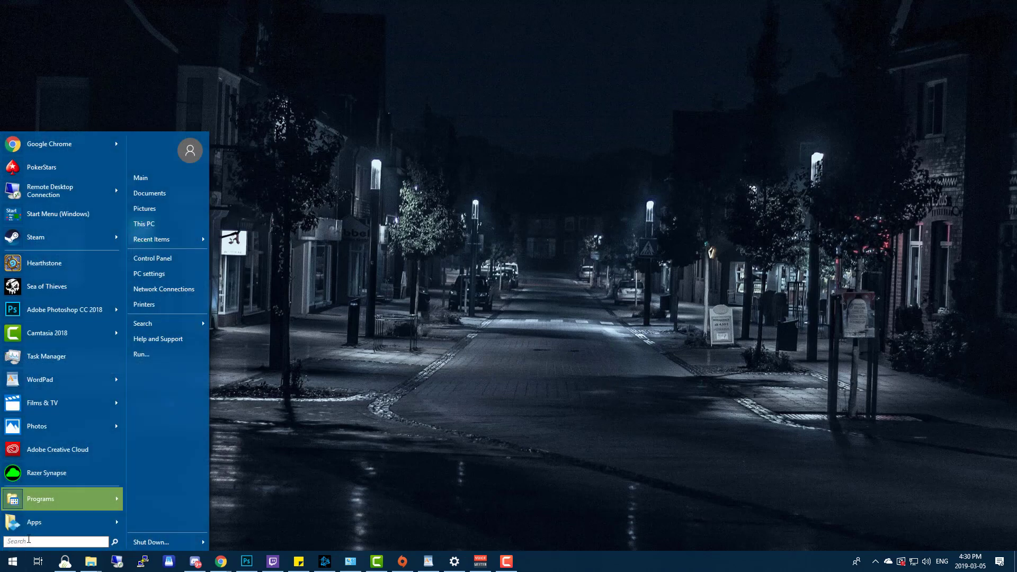
{"action": "type", "text": "cmd"}
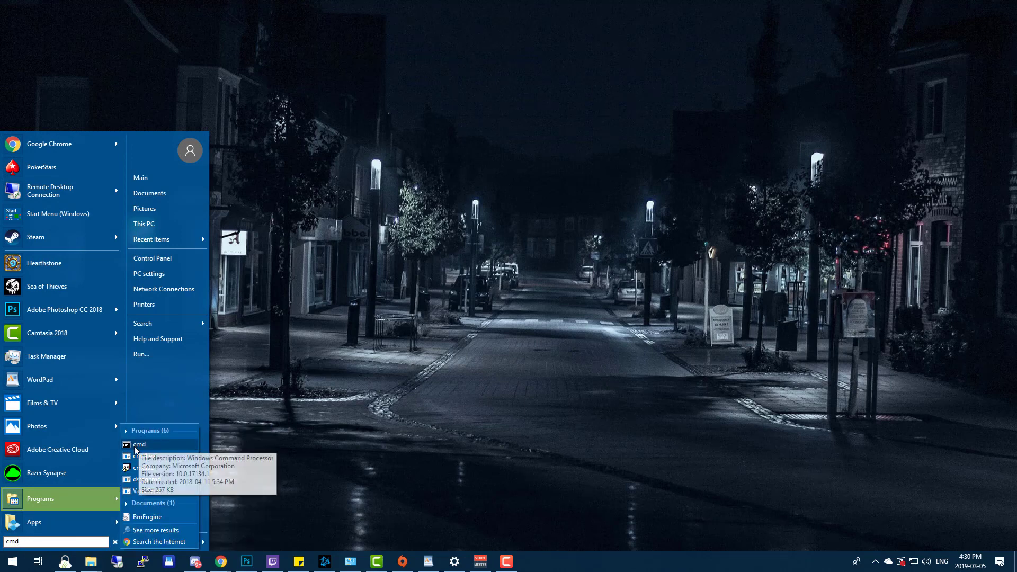
{"action": "right_click", "coordinate": [136, 448]}
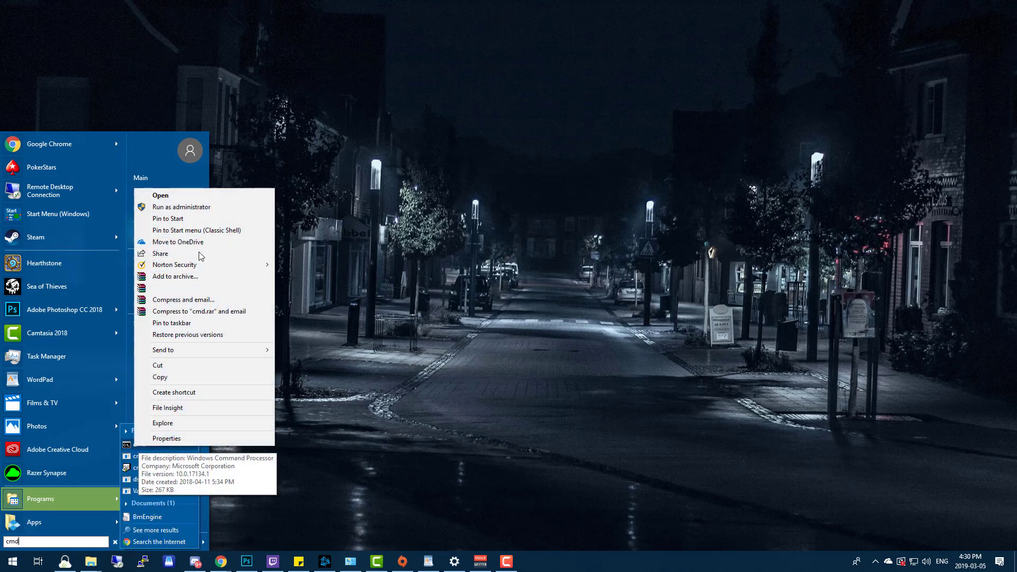
{"action": "left_click", "coordinate": [215, 207]}
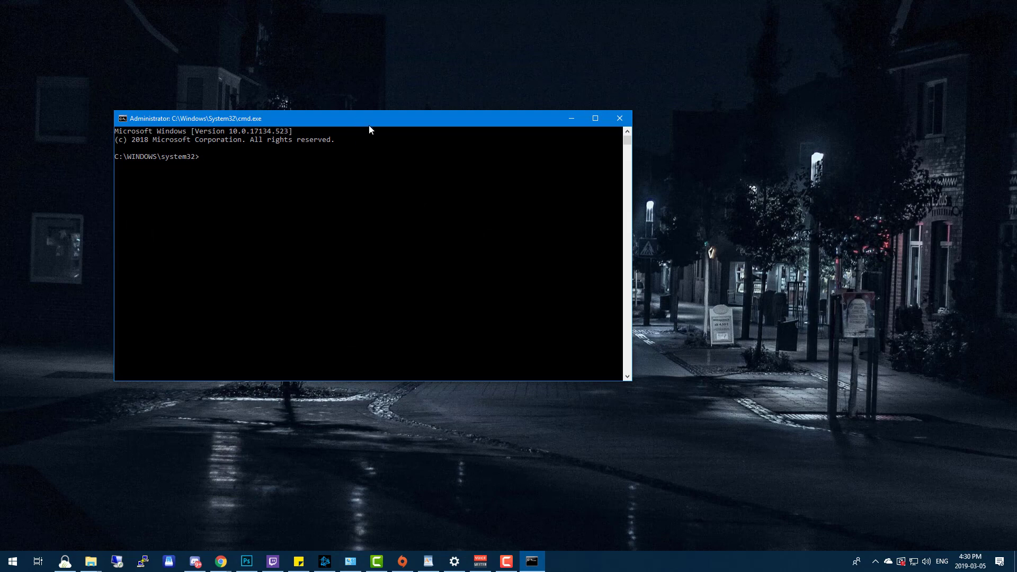
{"action": "left_click_drag", "start_coordinate": [356, 118], "coordinate": [532, 182]}
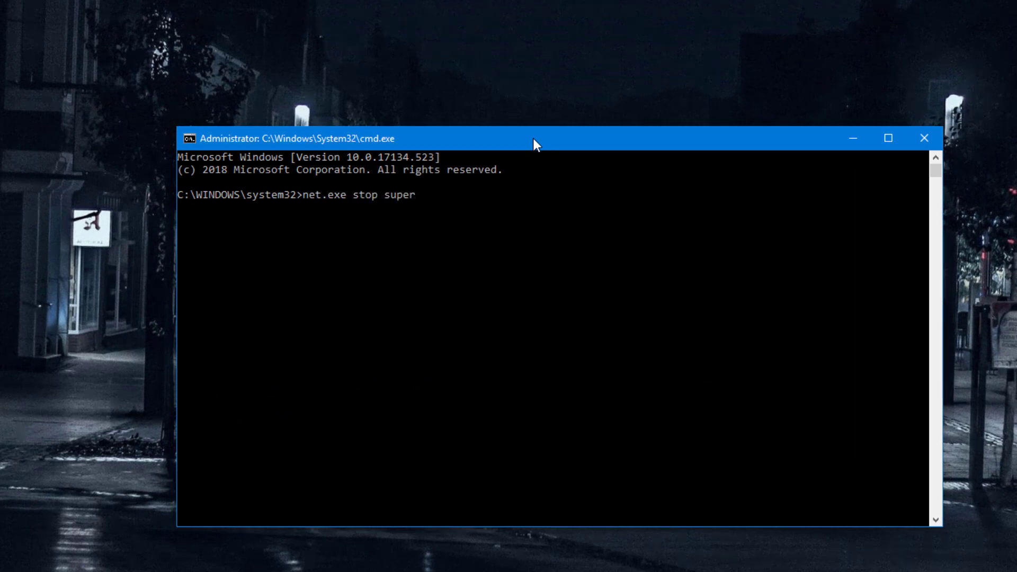
- Run 'net.exe stop superfetch' in the admin Command Prompt to stop the Superfetch service
{"action": "type", "text": "fetch"}
{"action": "key", "text": "Return"}
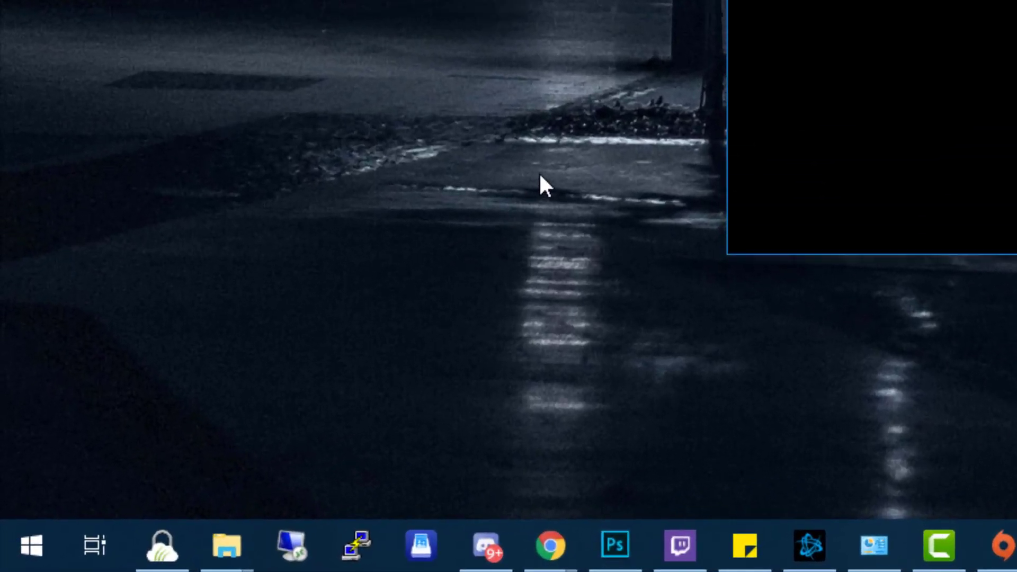
- Open the Services console and change the Superfetch service's startup type to Disabled
{"action": "key", "text": "super+r"}
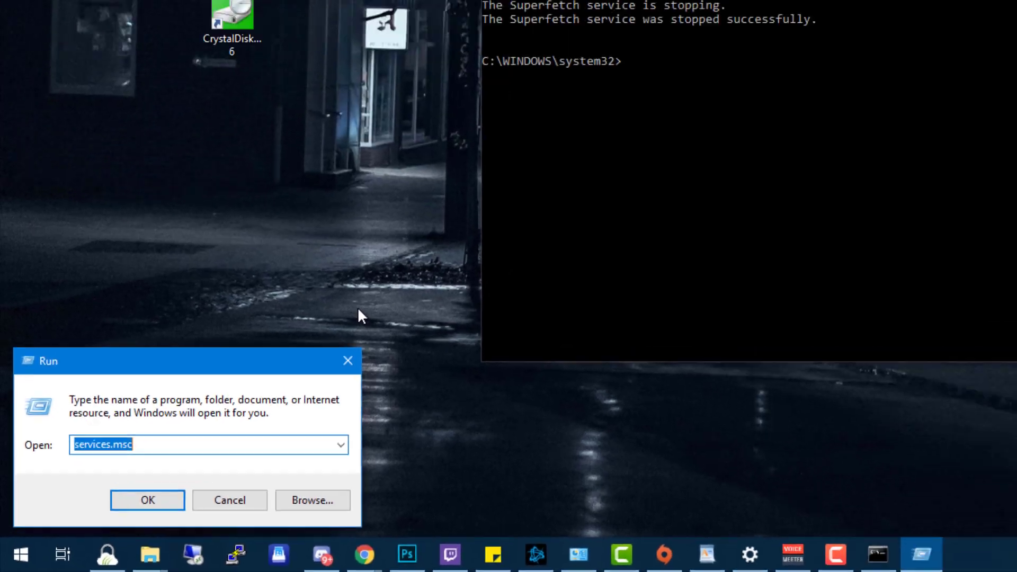
{"action": "key", "text": "Return"}
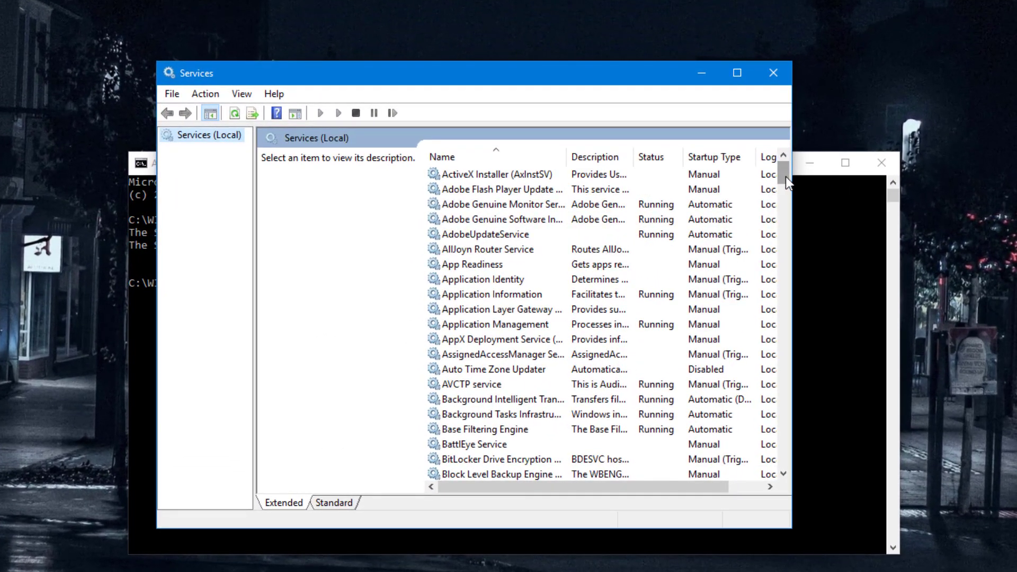
{"action": "left_click_drag", "start_coordinate": [786, 176], "coordinate": [779, 384]}
{"action": "double_click", "coordinate": [496, 326]}
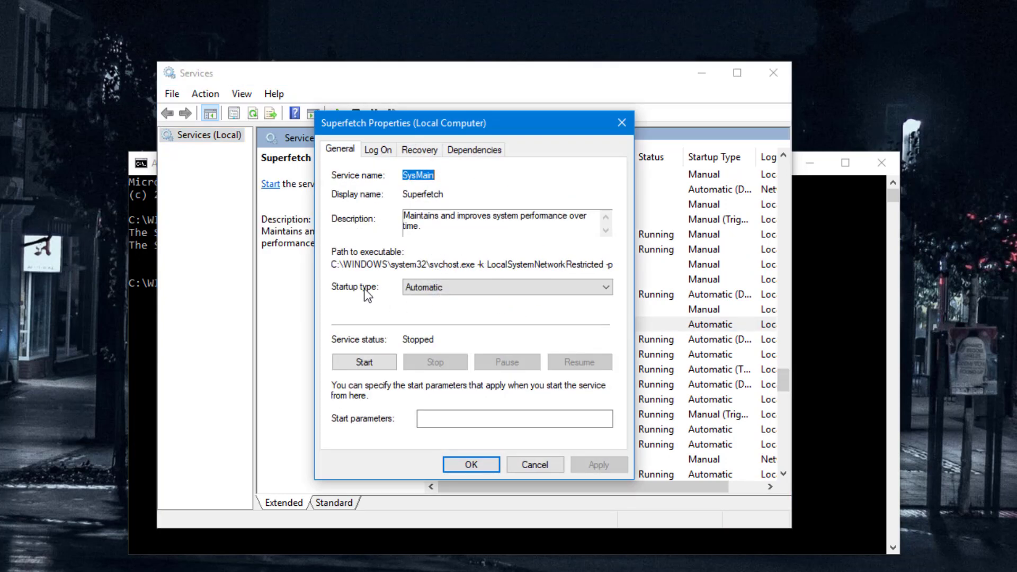
{"action": "left_click", "coordinate": [447, 288]}
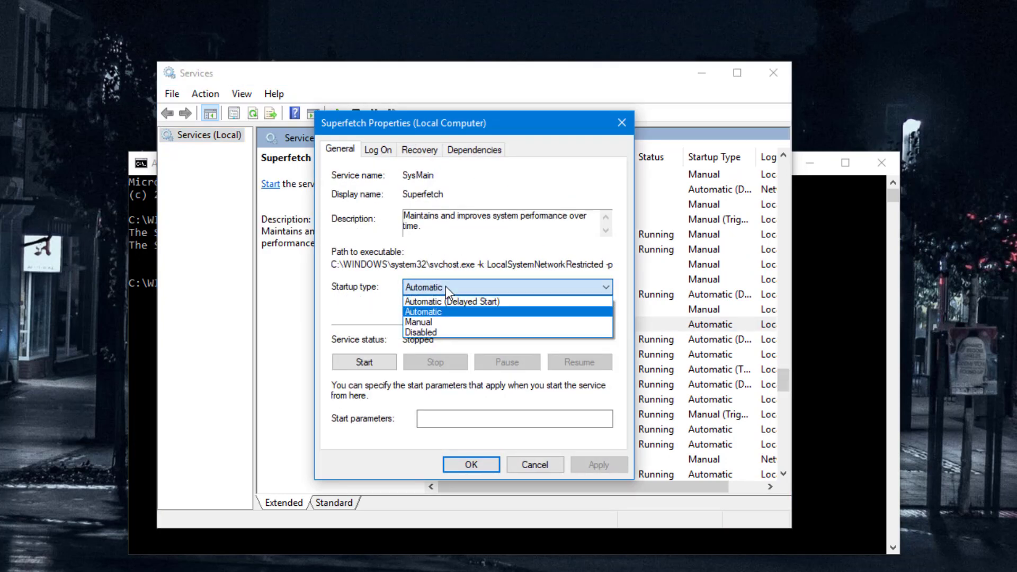
{"action": "left_click", "coordinate": [441, 331]}
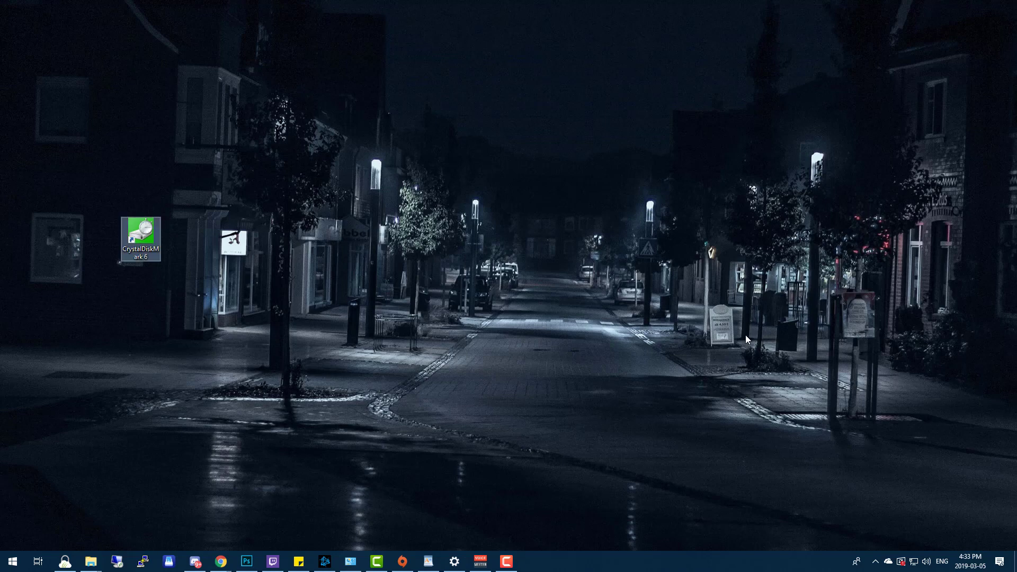
- Open This PC's Properties in File Explorer to show the System page with Windows 10 Pro and 32.0 GB RAM
{"action": "key", "text": "super+e"}
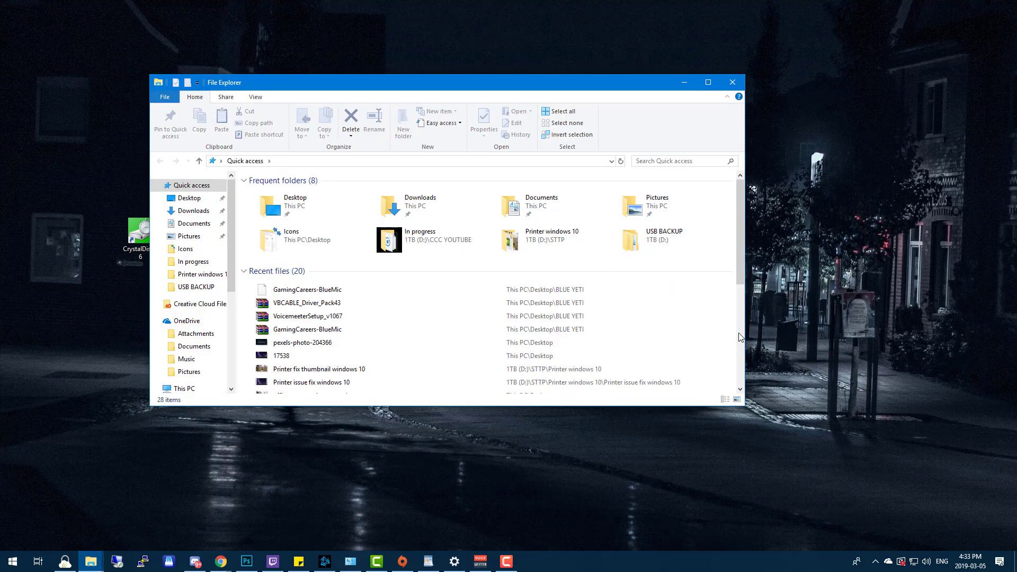
{"action": "scroll", "coordinate": [189, 331], "scroll_direction": "down", "scroll_amount": 1}
{"action": "left_click", "coordinate": [190, 343]}
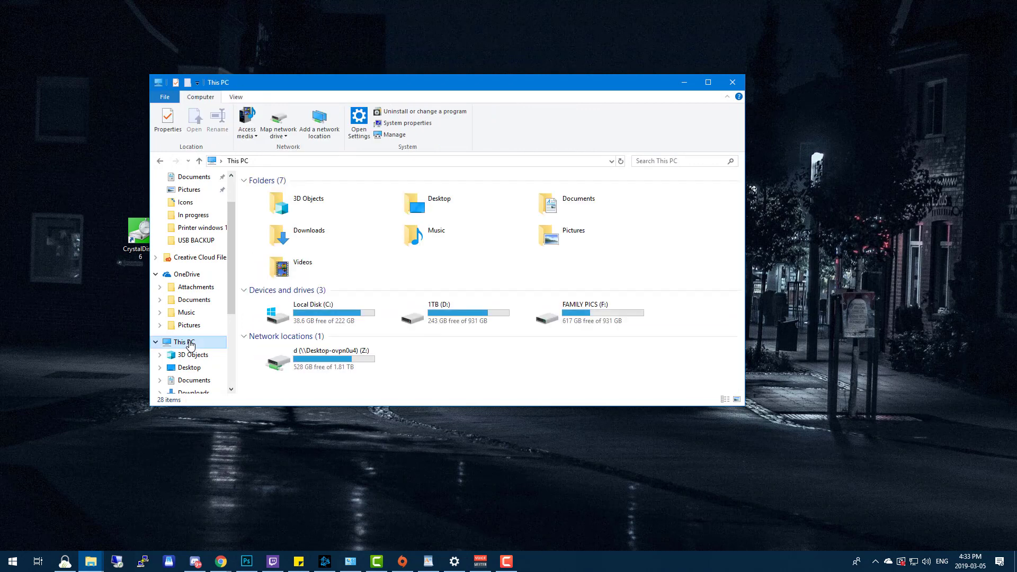
{"action": "right_click", "coordinate": [195, 344]}
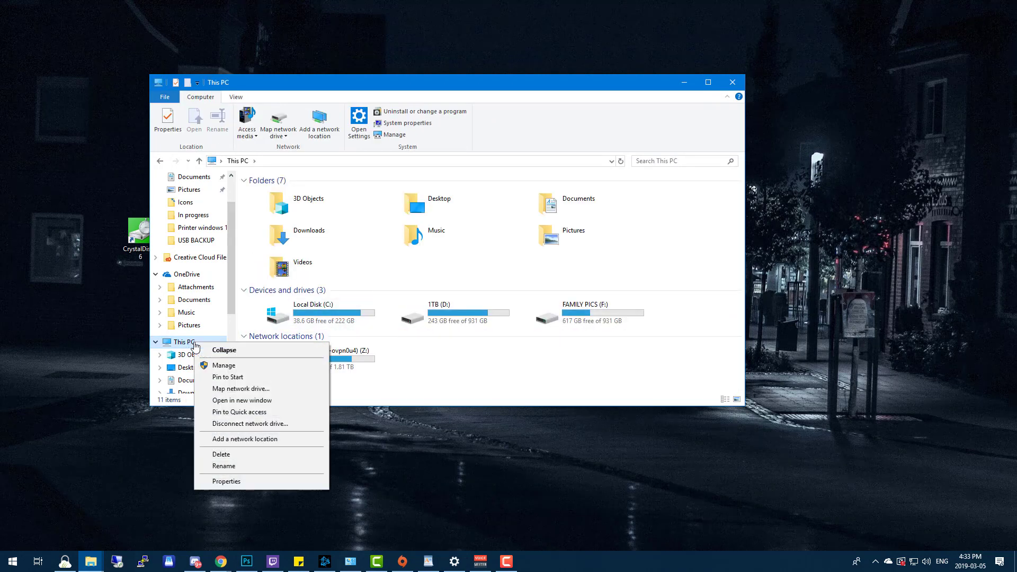
{"action": "left_click", "coordinate": [229, 483]}
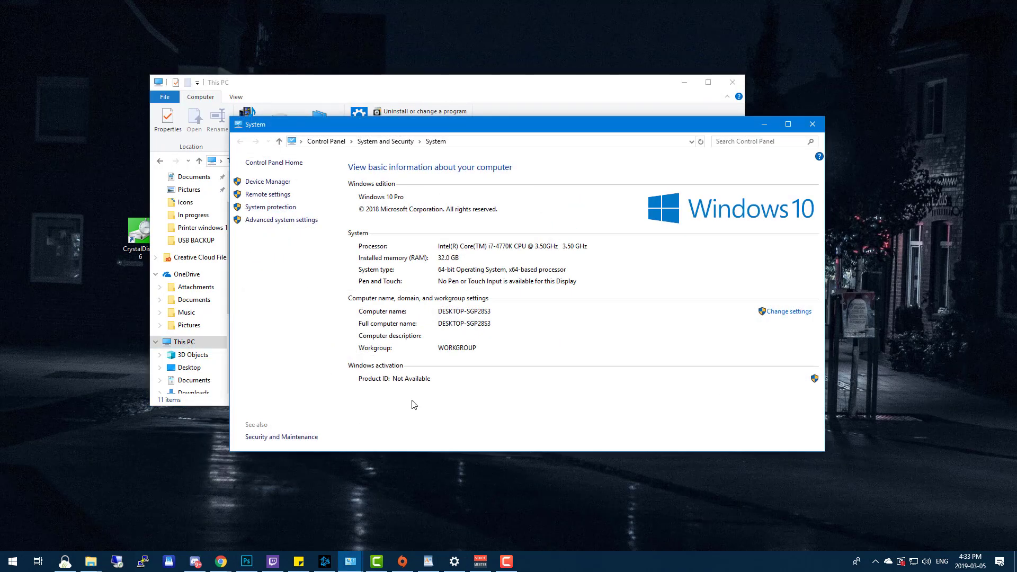
- In Performance Options' Virtual Memory, untick automatic paging file management and choose No paging file for drive C:
{"action": "left_click", "coordinate": [269, 225]}
{"action": "left_click_drag", "start_coordinate": [170, 62], "coordinate": [462, 160]}
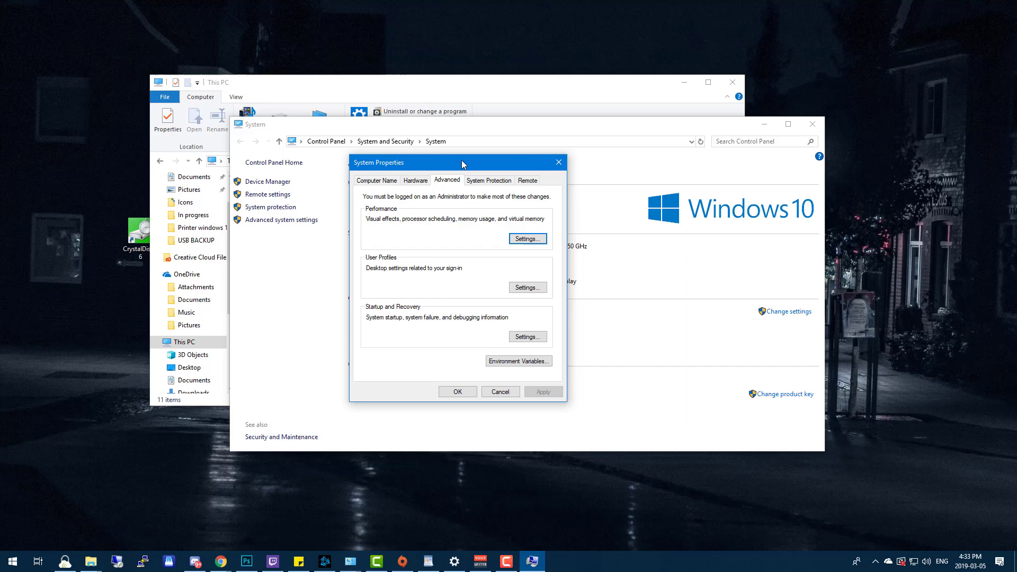
{"action": "left_click", "coordinate": [520, 239]}
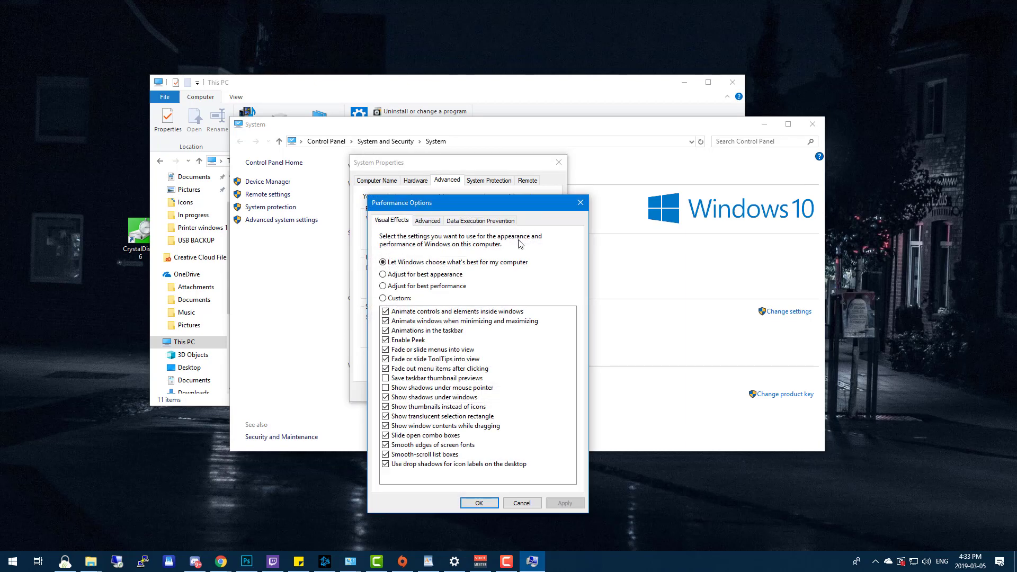
{"action": "left_click", "coordinate": [427, 221]}
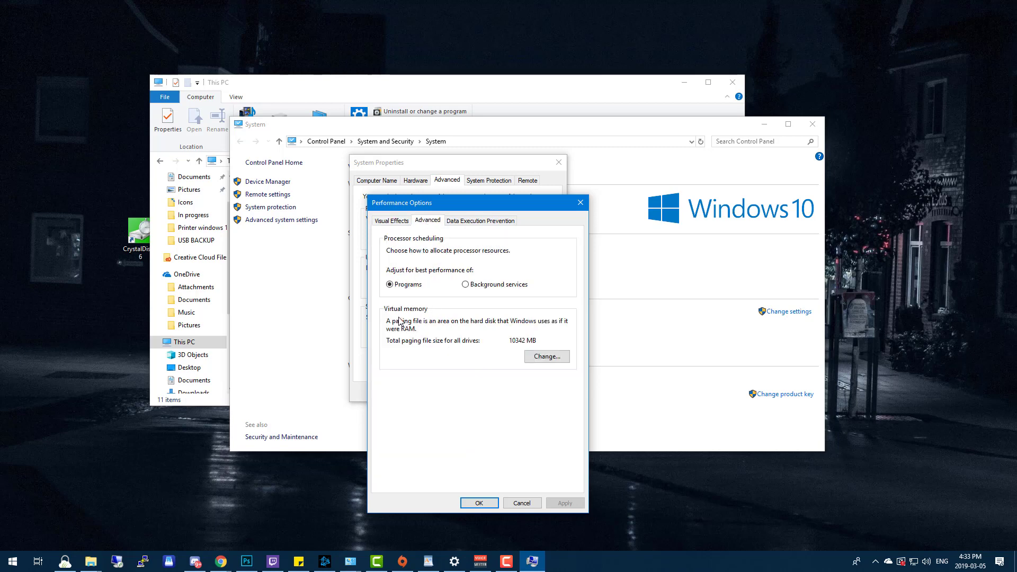
{"action": "left_click", "coordinate": [546, 358]}
{"action": "left_click_drag", "start_coordinate": [461, 233], "coordinate": [460, 224]}
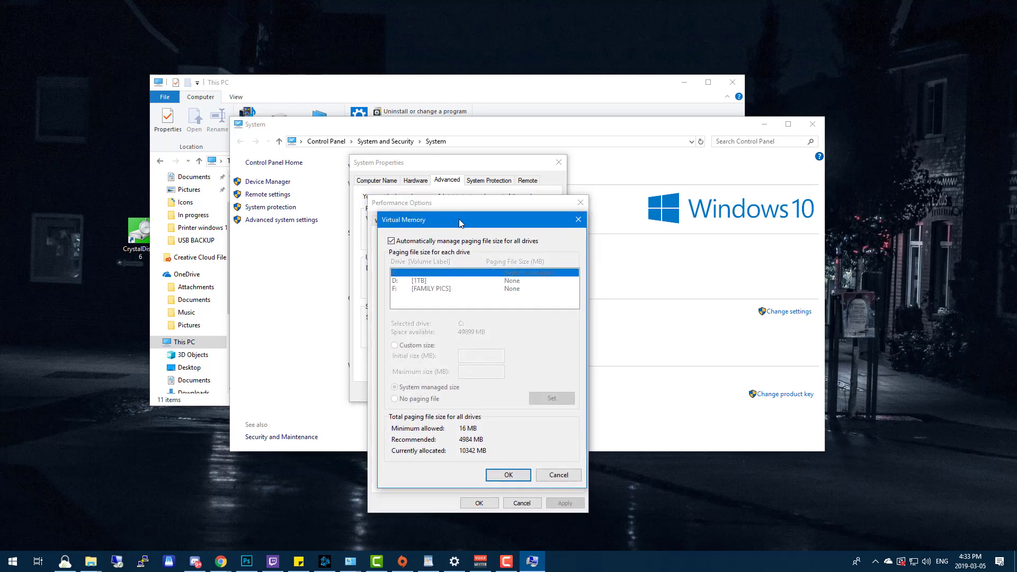
{"action": "left_click", "coordinate": [391, 241]}
{"action": "left_click", "coordinate": [395, 399]}
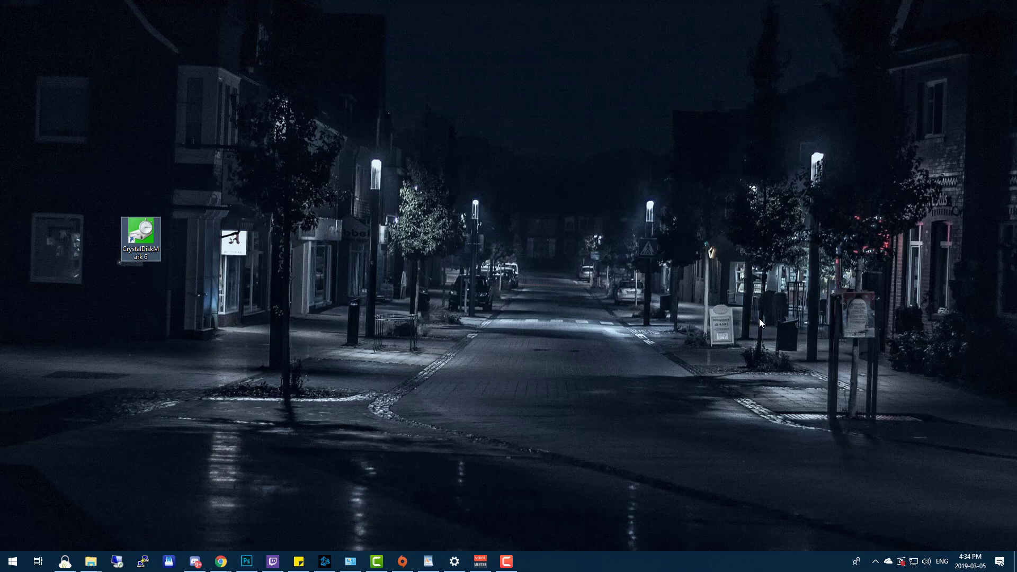
- Open the Windows Temp folder by running 'temp'
{"action": "key", "text": "super+r"}
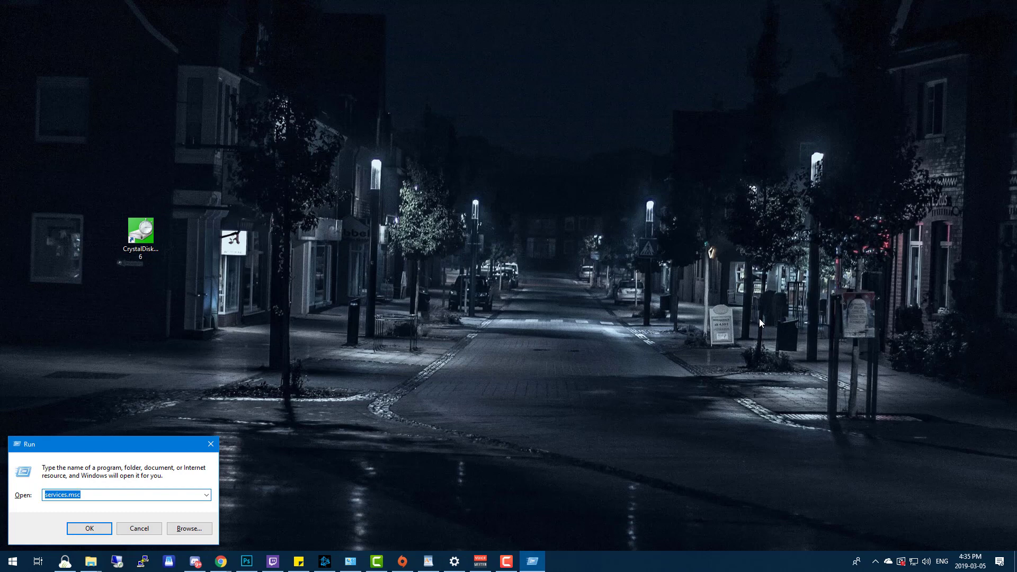
{"action": "type", "text": "temp"}
{"action": "key", "text": "Return"}
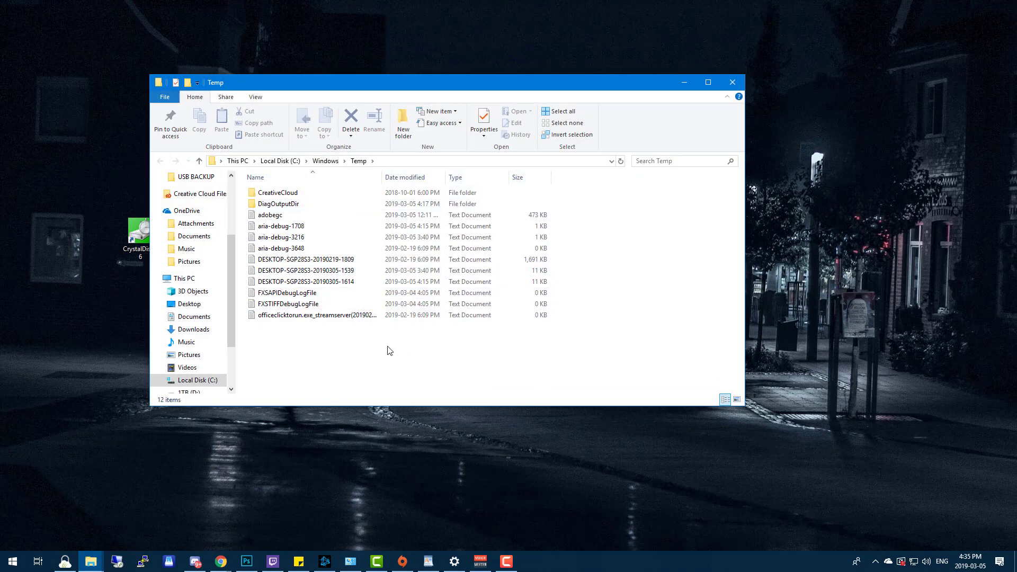
- Select all 12 Temp items, attempt a permanent delete, then decline and clear the selection
{"action": "left_click_drag", "start_coordinate": [389, 351], "coordinate": [307, 204]}
{"action": "left_click", "coordinate": [309, 372]}
{"action": "left_click_drag", "start_coordinate": [306, 369], "coordinate": [291, 189]}
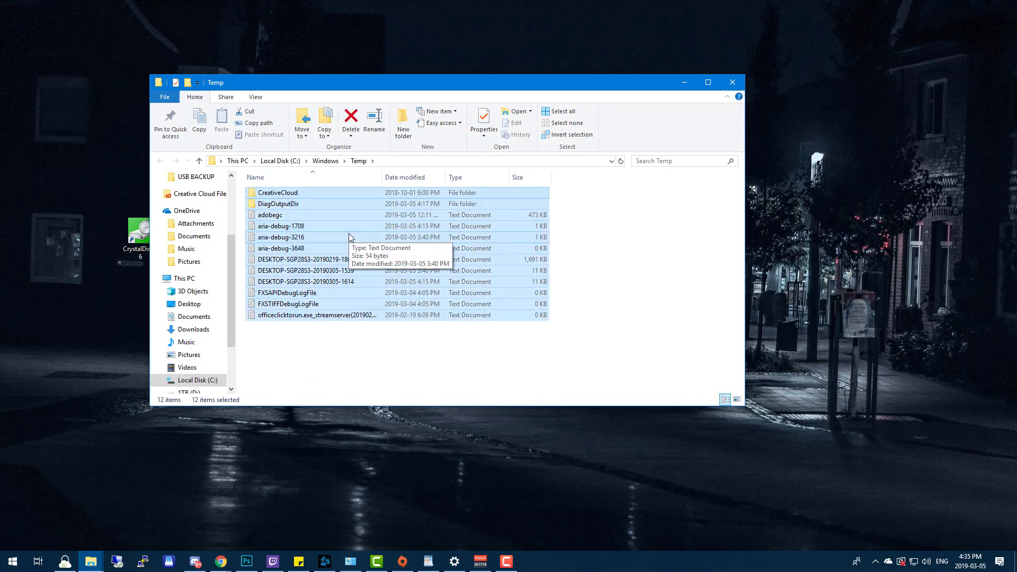
{"action": "key", "text": "shift+Delete"}
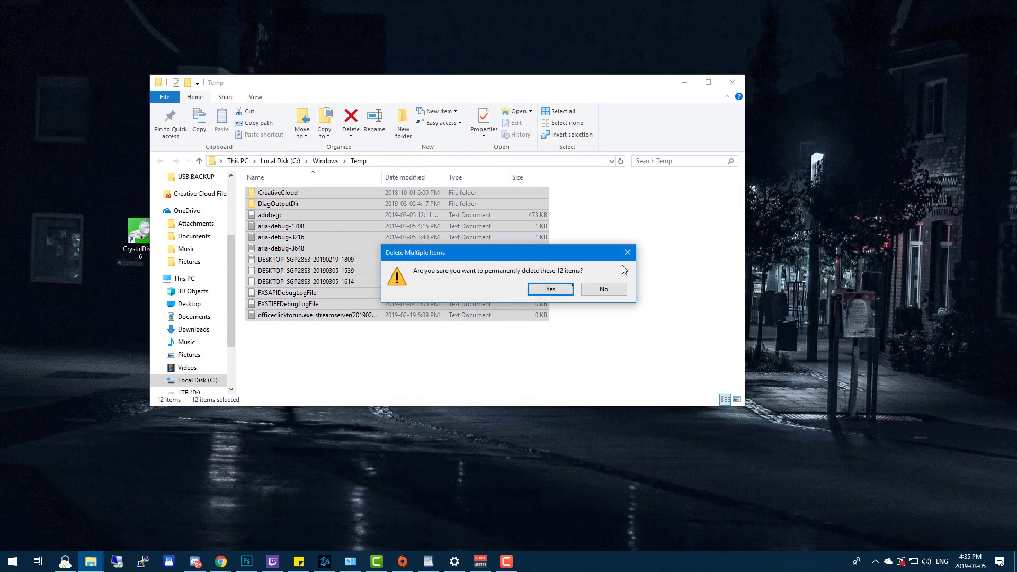
{"action": "left_click", "coordinate": [608, 288]}
{"action": "left_click", "coordinate": [656, 207]}
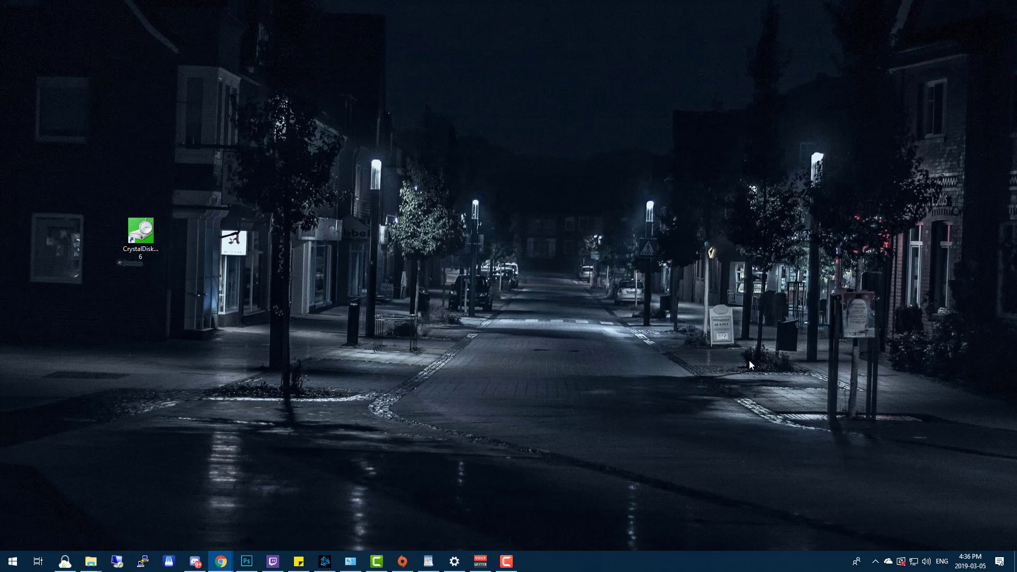
- Open Norton Security from the hidden tray icons and go to its Advanced protection settings
{"action": "left_click", "coordinate": [875, 562]}
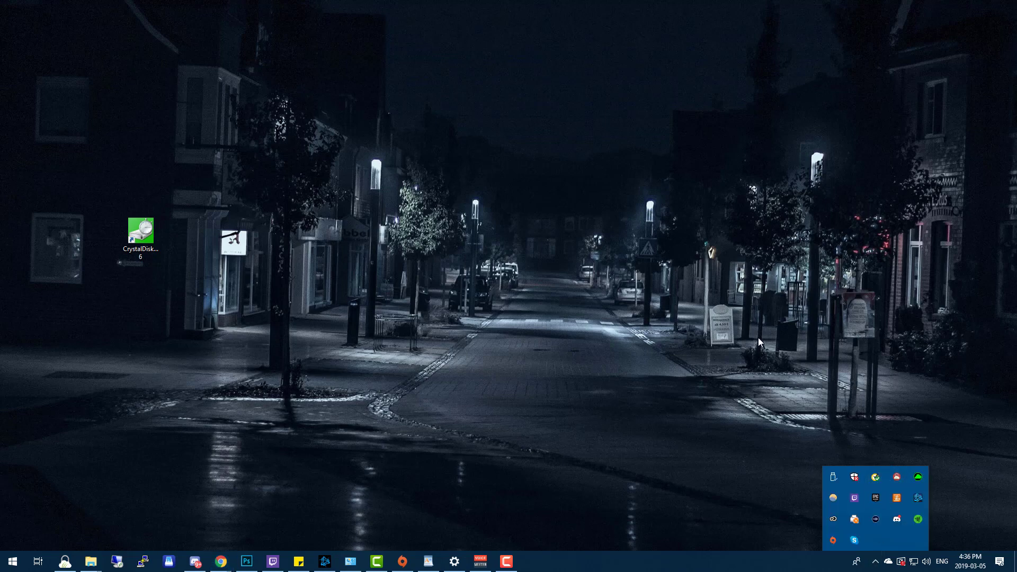
{"action": "left_click", "coordinate": [755, 333]}
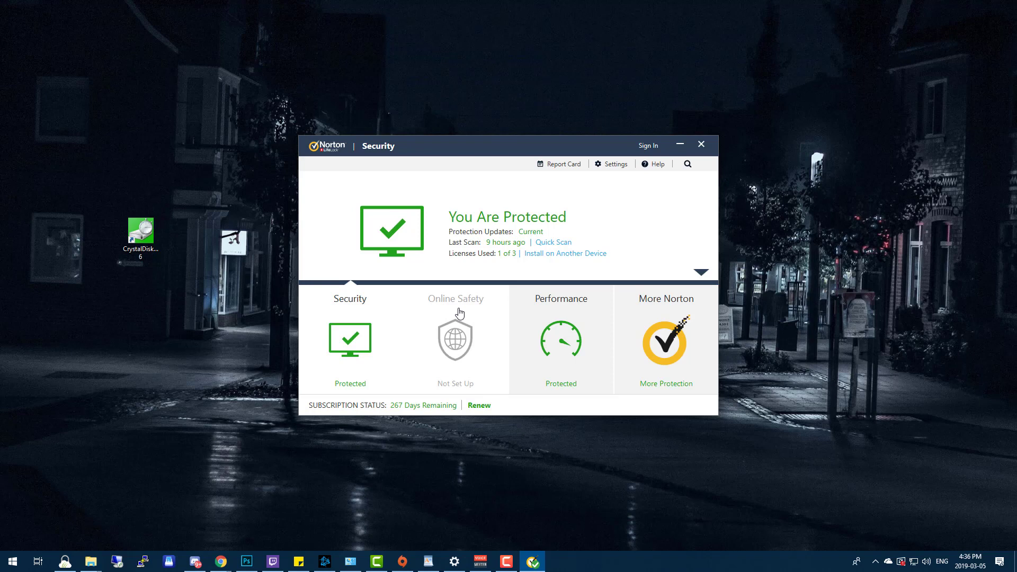
{"action": "left_click", "coordinate": [703, 274]}
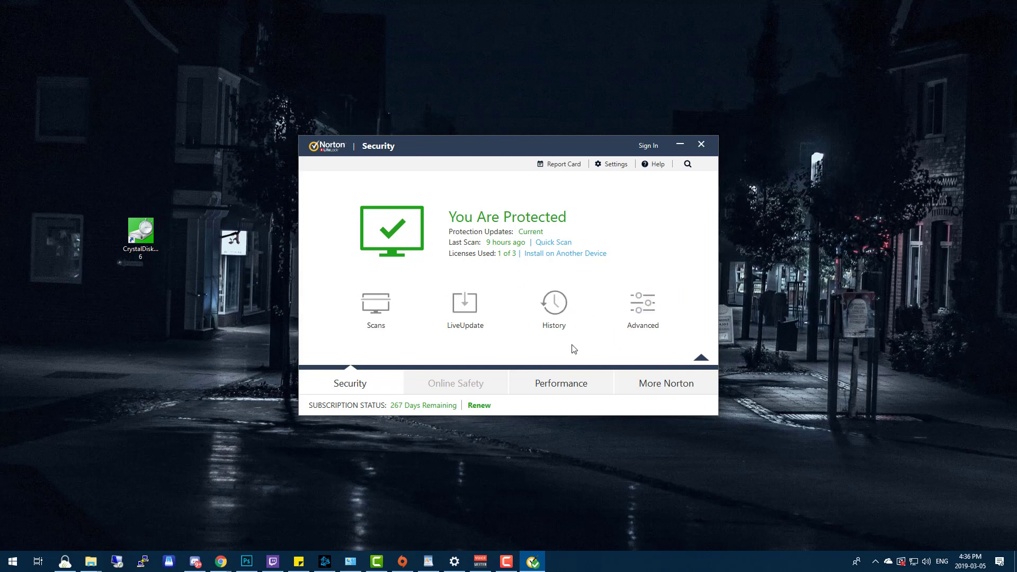
{"action": "left_click", "coordinate": [636, 307]}
- Try turning Auto-Protect off, review the pause durations, then cancel so it stays on
{"action": "left_click", "coordinate": [569, 219]}
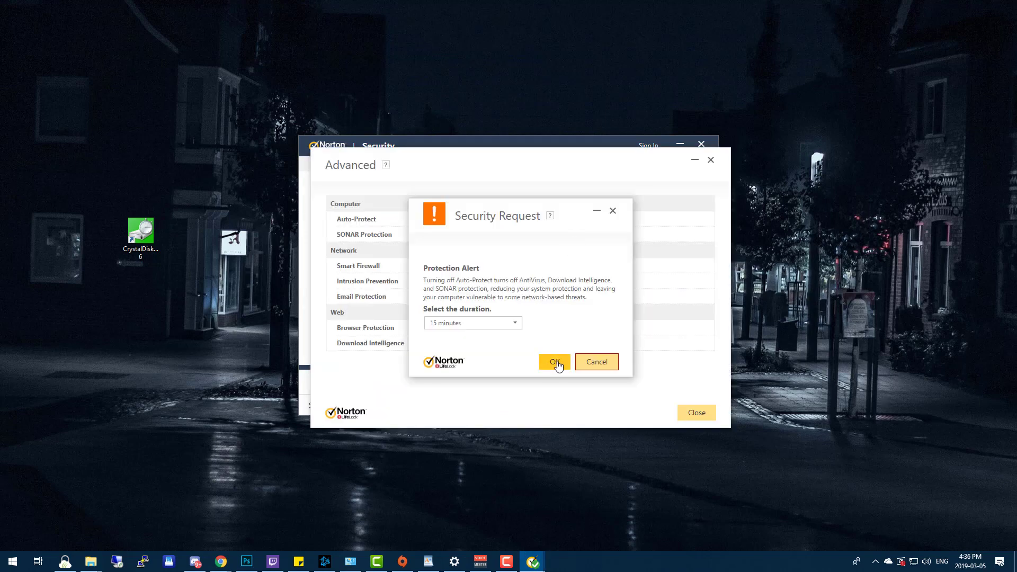
{"action": "left_click", "coordinate": [502, 322]}
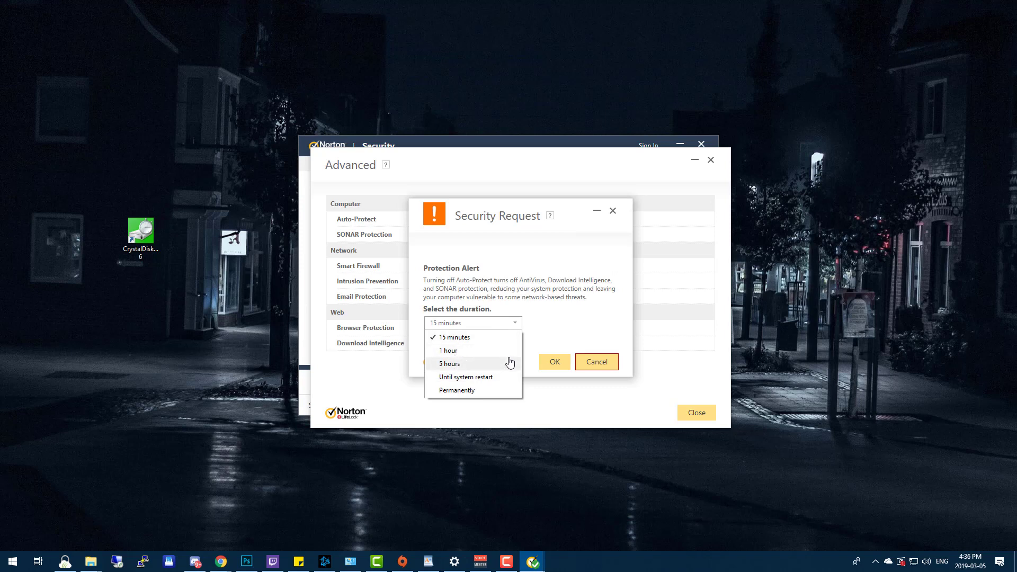
{"action": "left_click", "coordinate": [599, 364]}
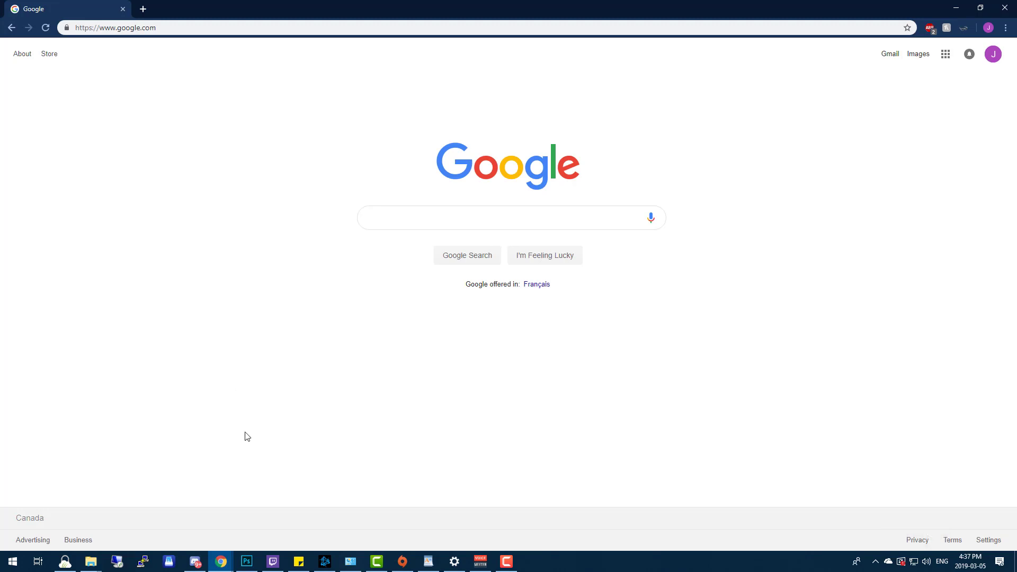
- In Chrome's Advanced privacy settings, leave 'Use a prediction service to load pages more quickly' switched Off
{"action": "mouse_move", "coordinate": [228, 562]}
{"action": "left_click", "coordinate": [1008, 32]}
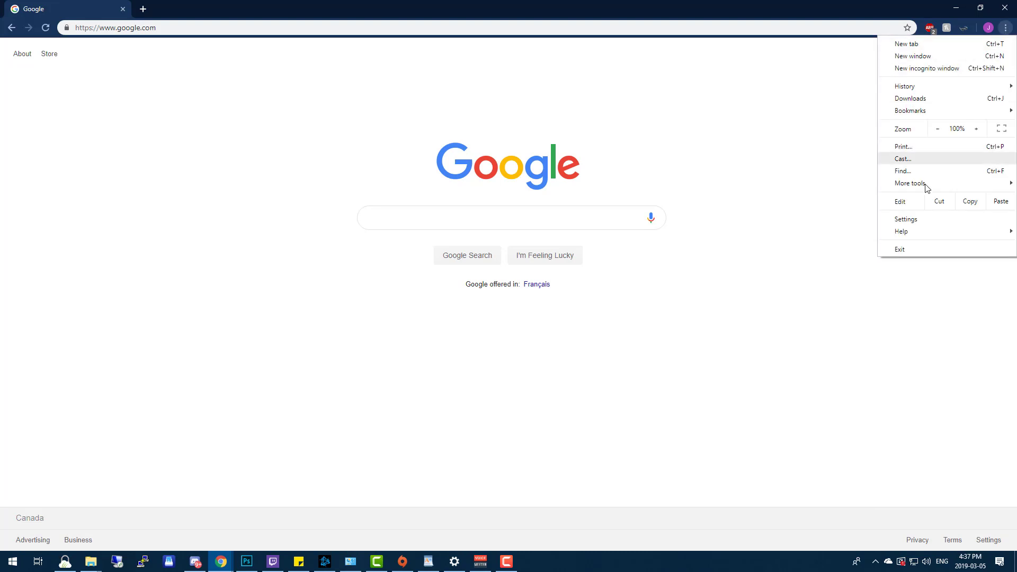
{"action": "left_click", "coordinate": [914, 223]}
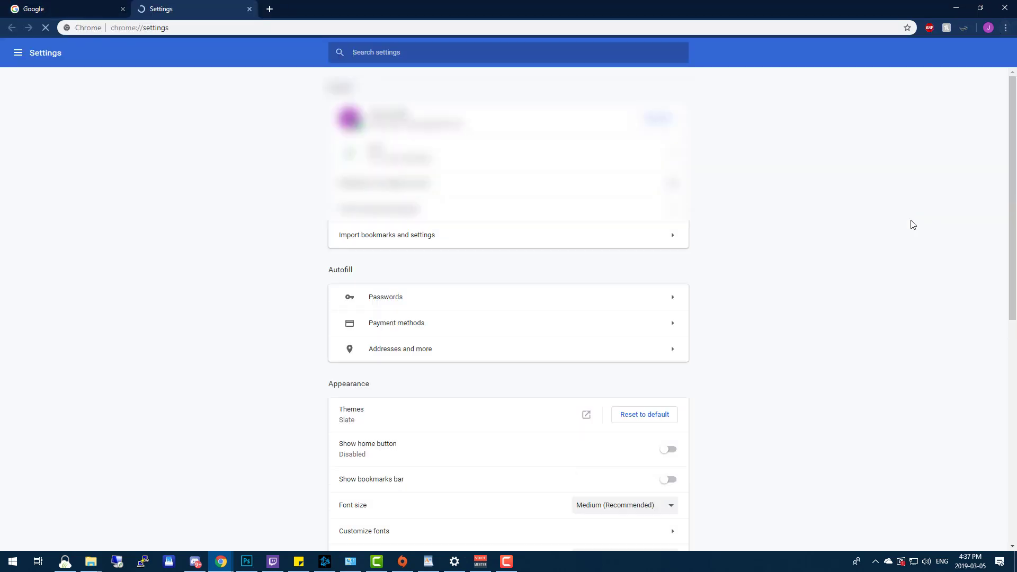
{"action": "scroll", "coordinate": [553, 227], "scroll_direction": "down", "scroll_amount": 8}
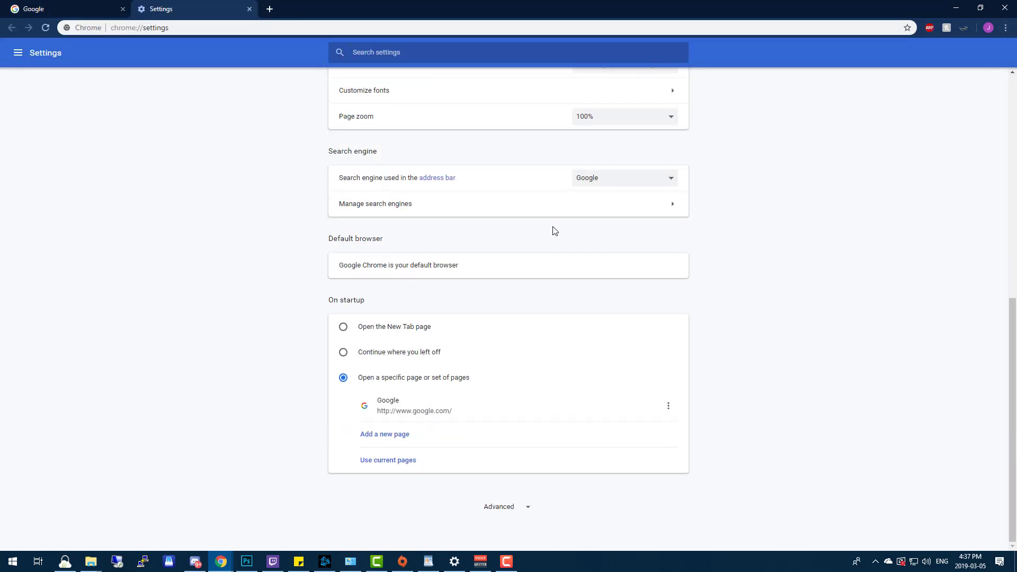
{"action": "left_click", "coordinate": [503, 509]}
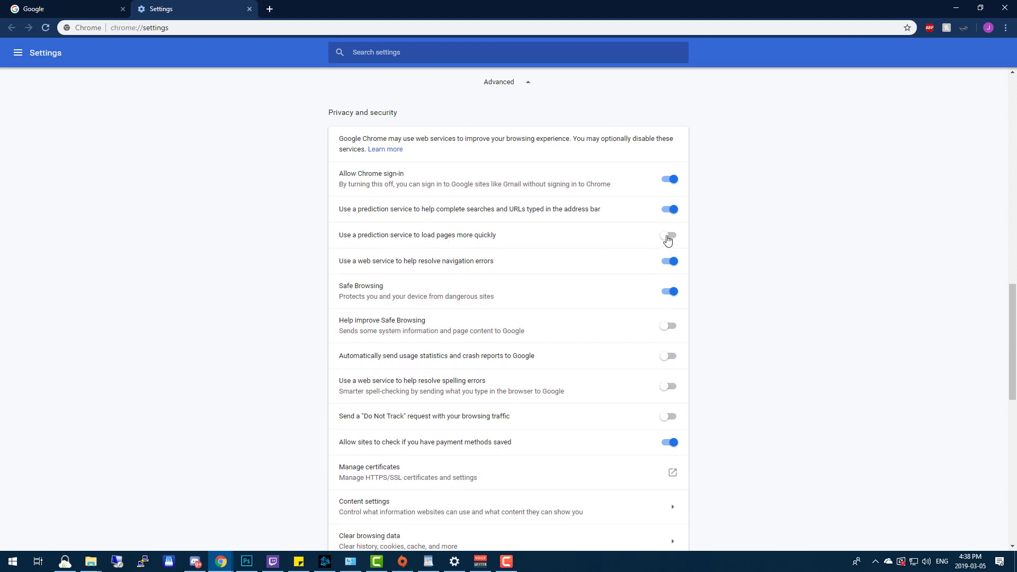
{"action": "left_click", "coordinate": [667, 241]}
{"action": "left_click", "coordinate": [669, 239]}
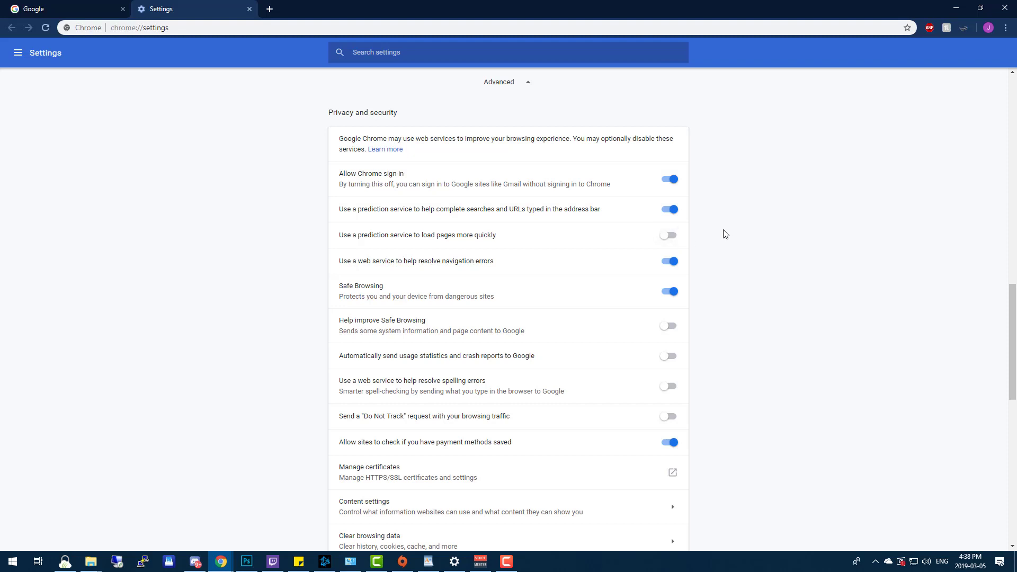